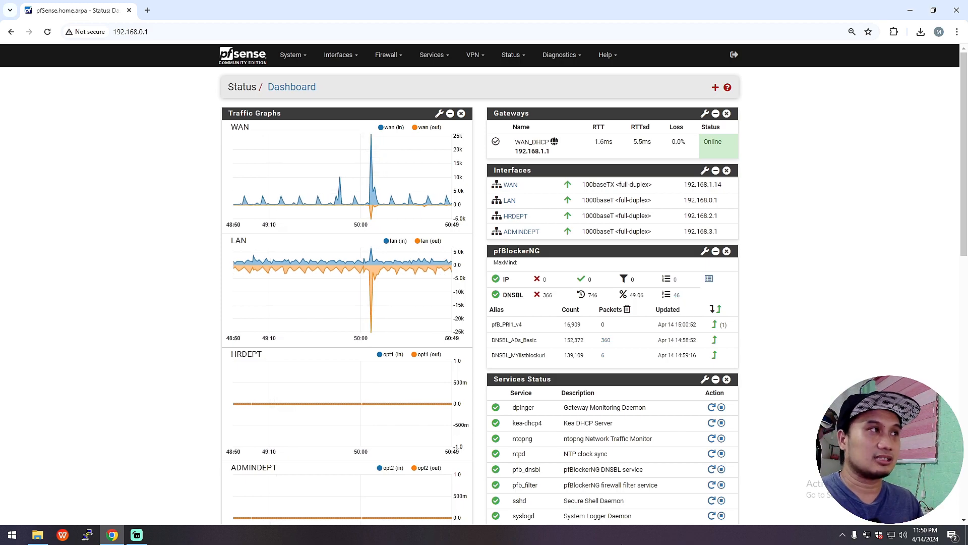
Step: Open the pfBlockerNG general settings and review the enable, CRON and log options
left_click(395, 63)
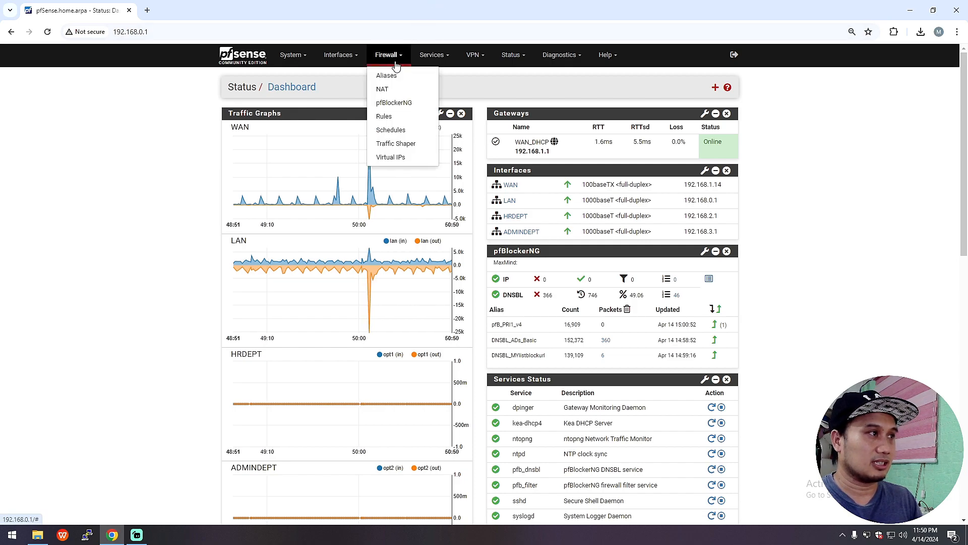
left_click(395, 104)
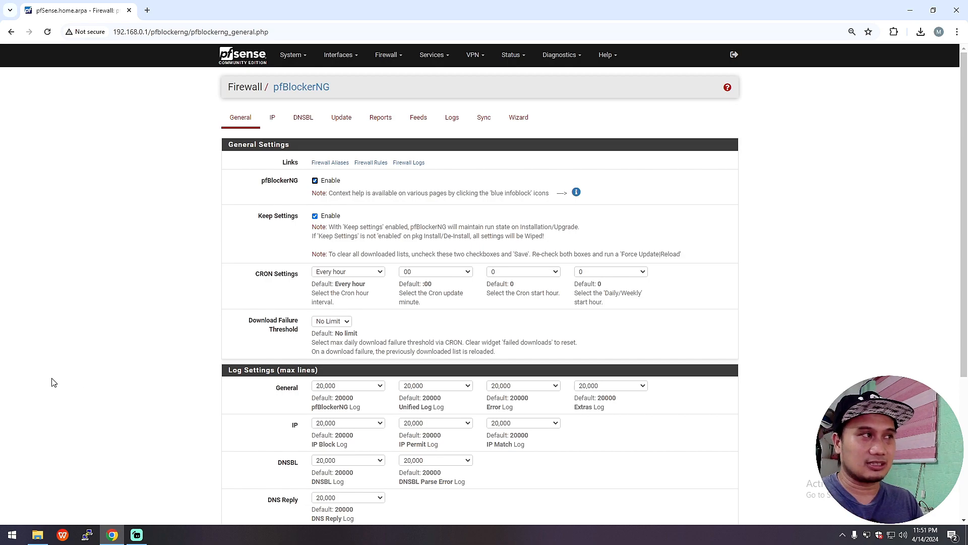
scroll(422, 202, "down", 3)
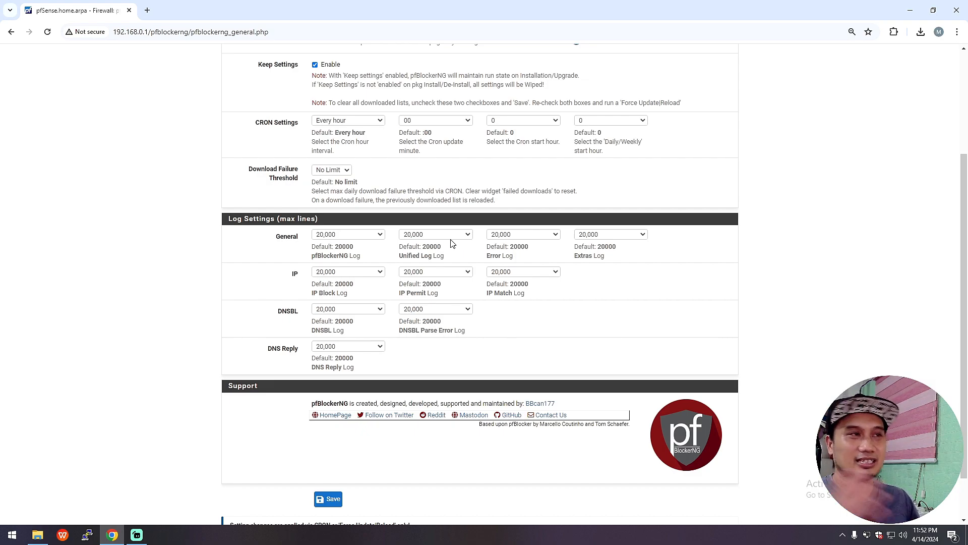
scroll(467, 194, "up", 2)
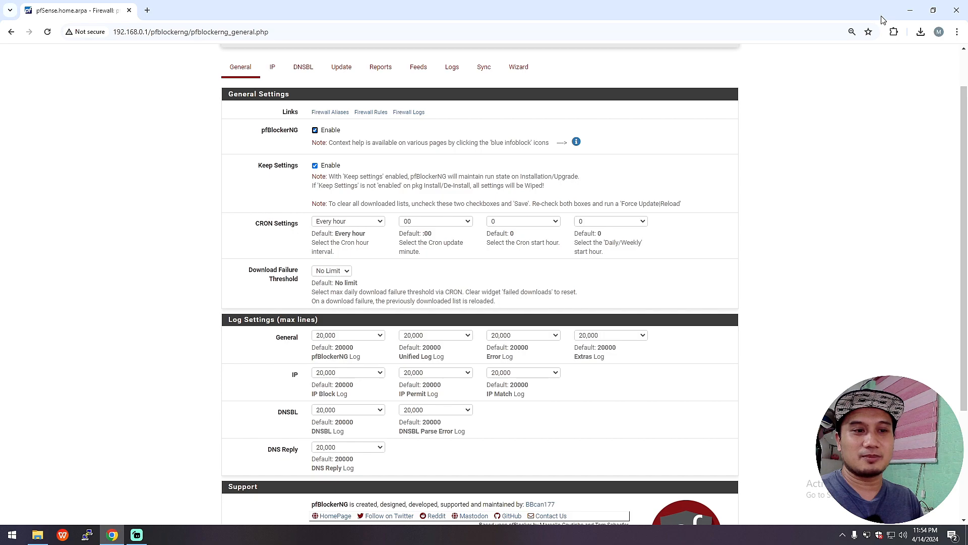
Step: View the Windows Network & Internet status settings, closing them to return to pfSense
left_click(891, 539)
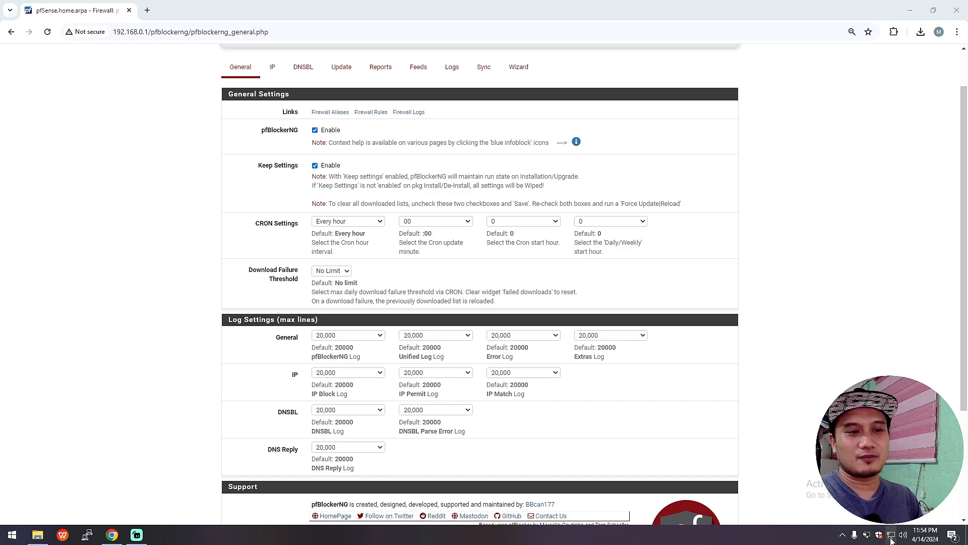
left_click(881, 527)
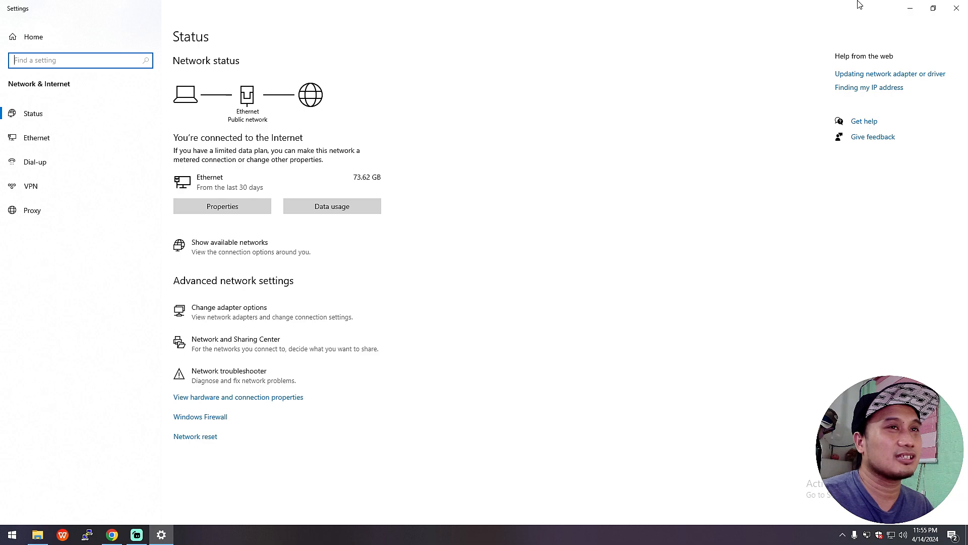
left_click(957, 8)
Step: Review the DNS Resolver general settings down to the host and domain overrides, and return to the dashboard
left_click(435, 59)
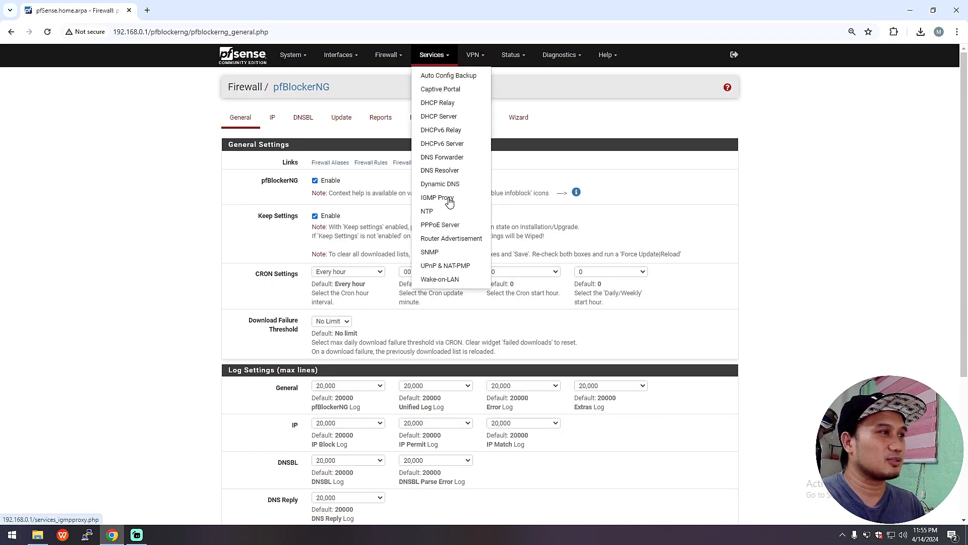
left_click(439, 170)
scroll(484, 381, "down", 15)
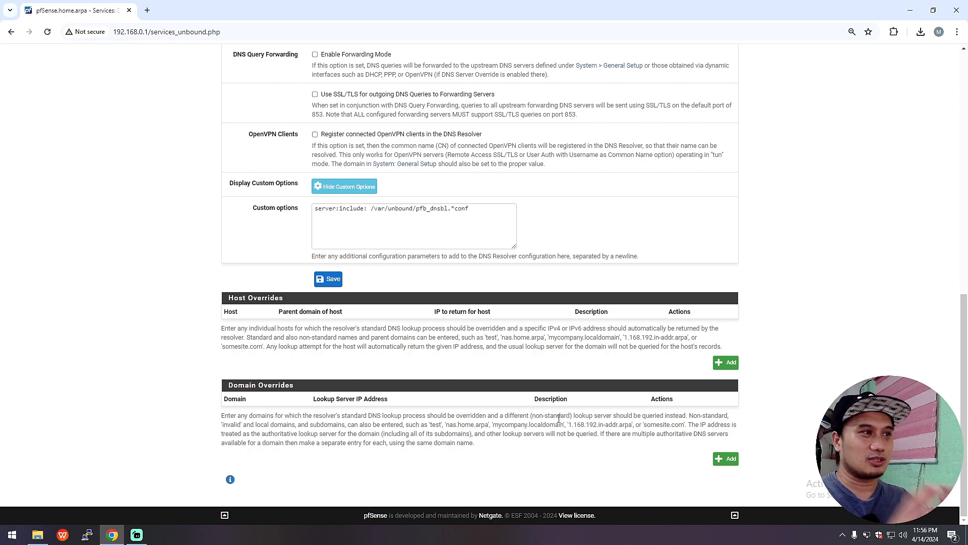
scroll(559, 419, "up", 15)
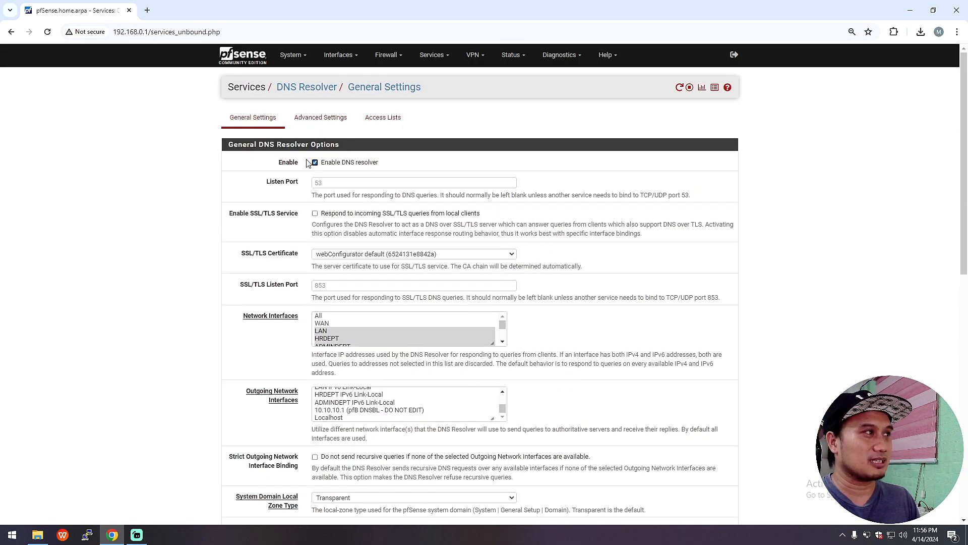
left_click(239, 61)
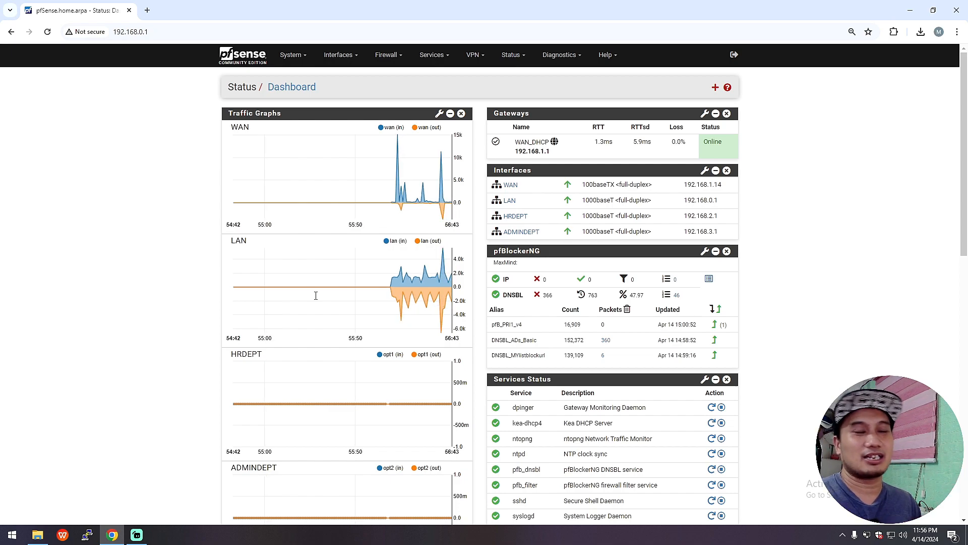
Step: Open the LAN firewall rules and examine the DNS allow and block rules with their state details
left_click(386, 56)
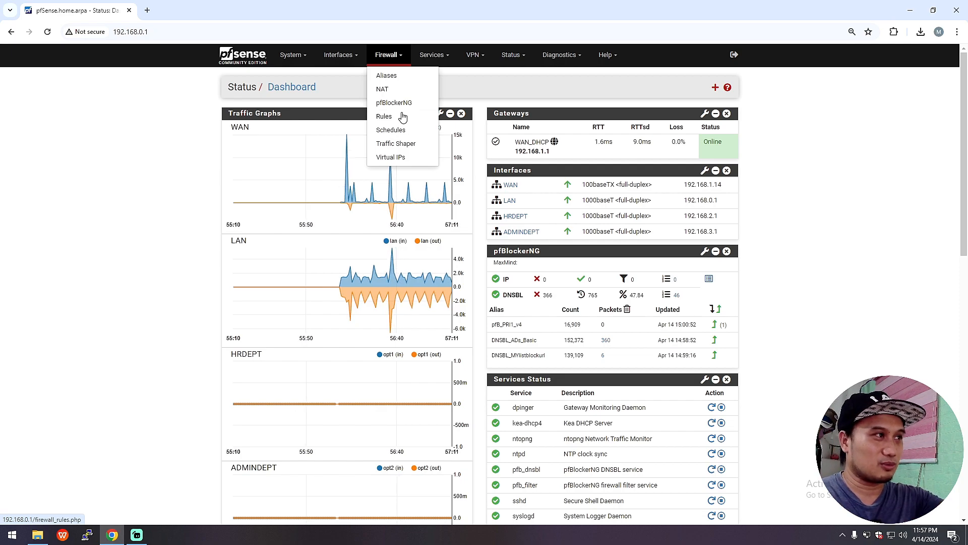
left_click(403, 117)
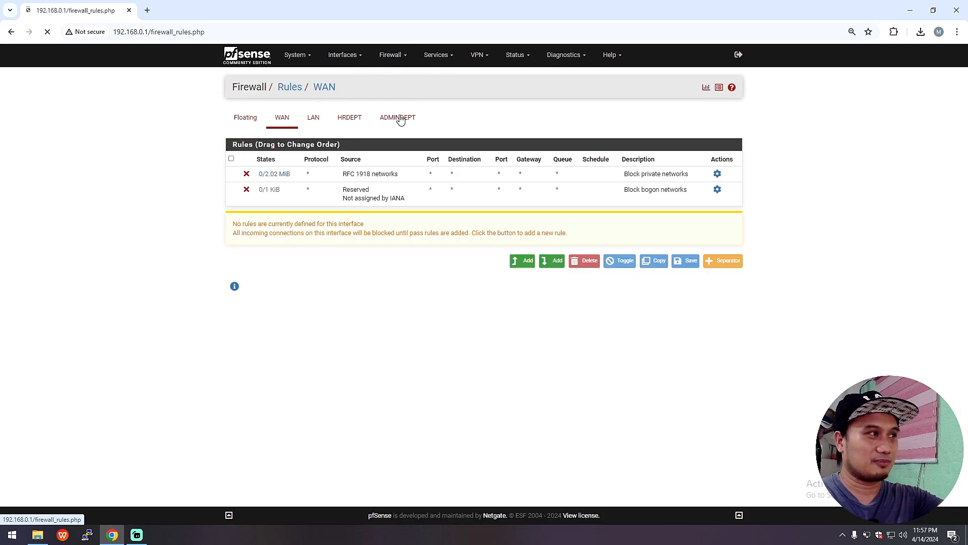
left_click(315, 123)
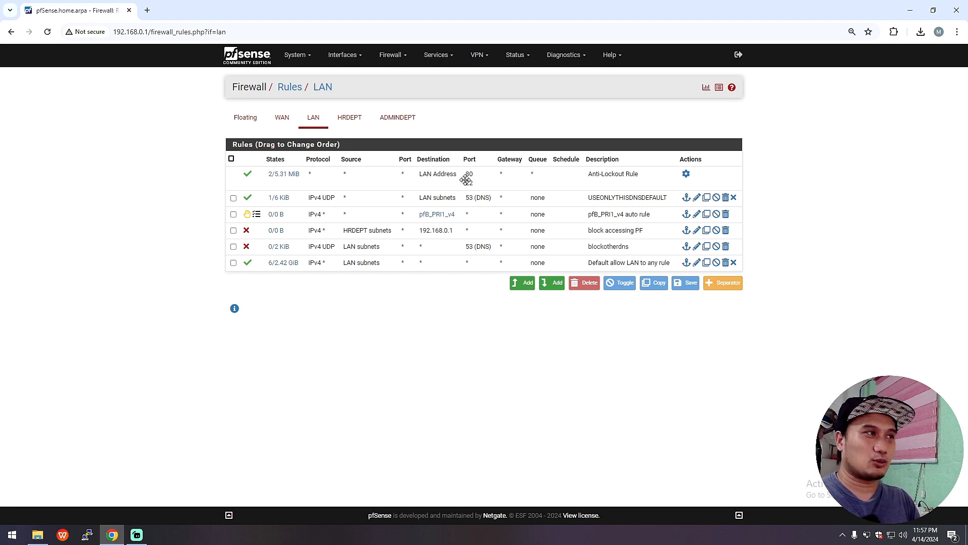
left_click(393, 54)
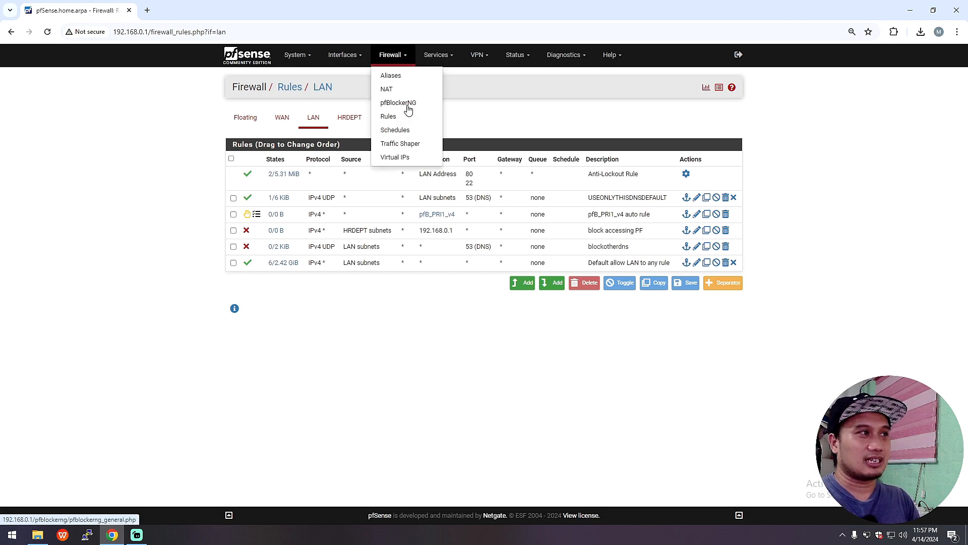
left_click(395, 340)
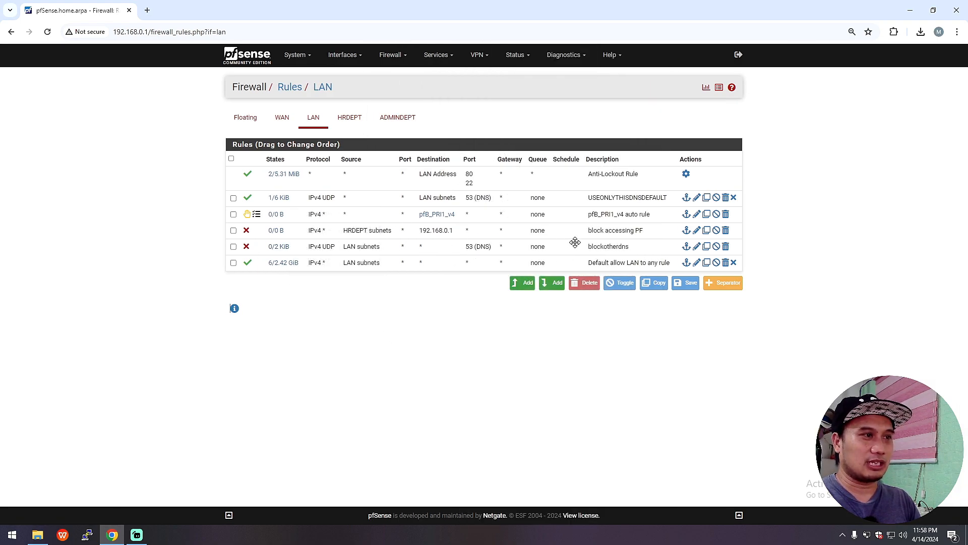
mouse_move(265, 247)
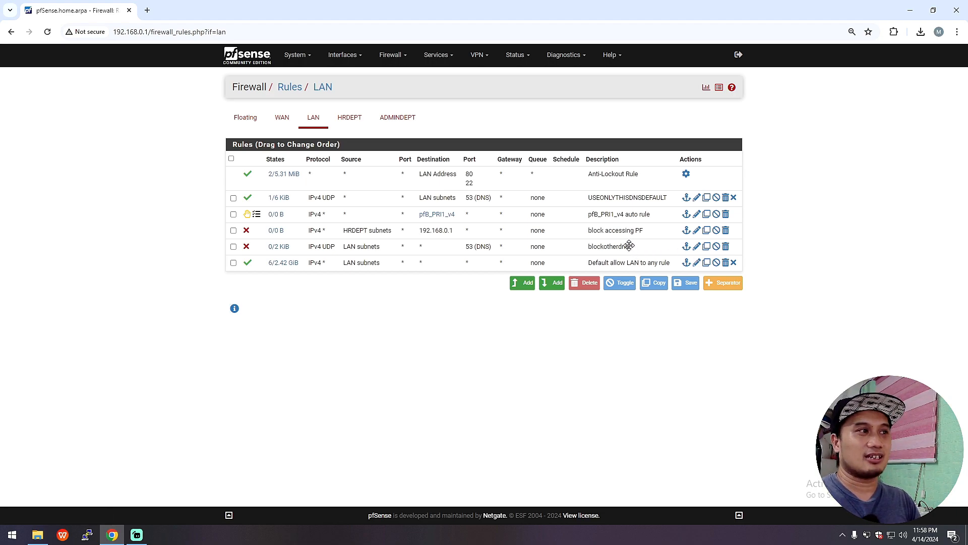
mouse_move(431, 214)
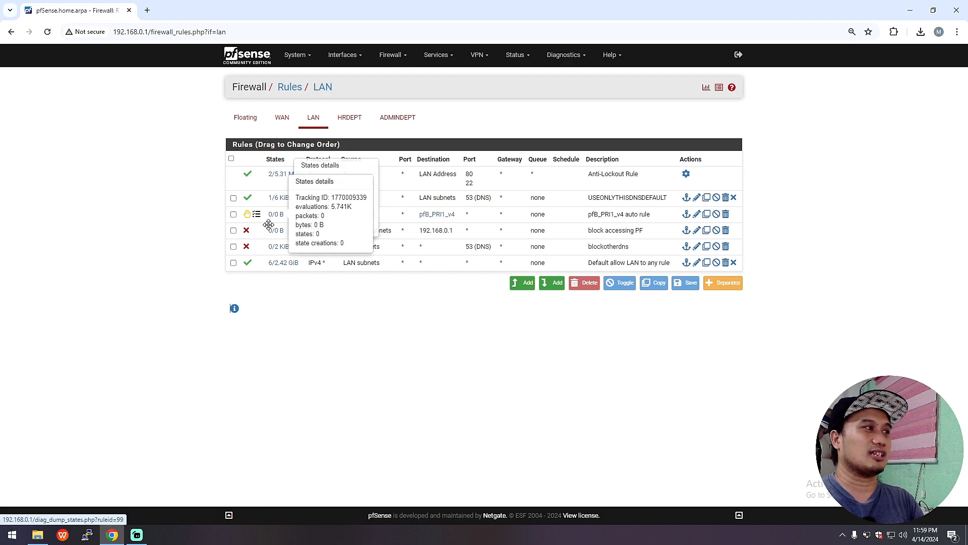
mouse_move(270, 233)
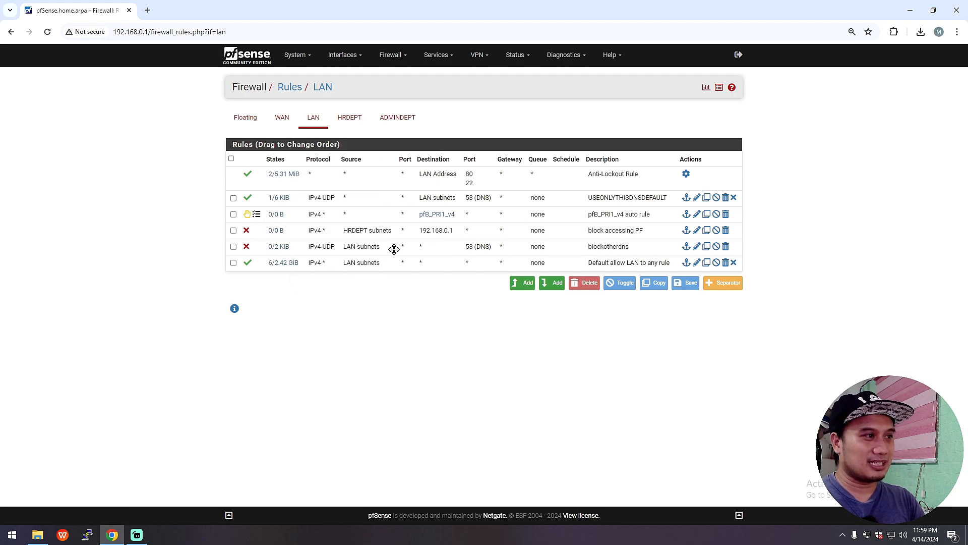
mouse_move(281, 268)
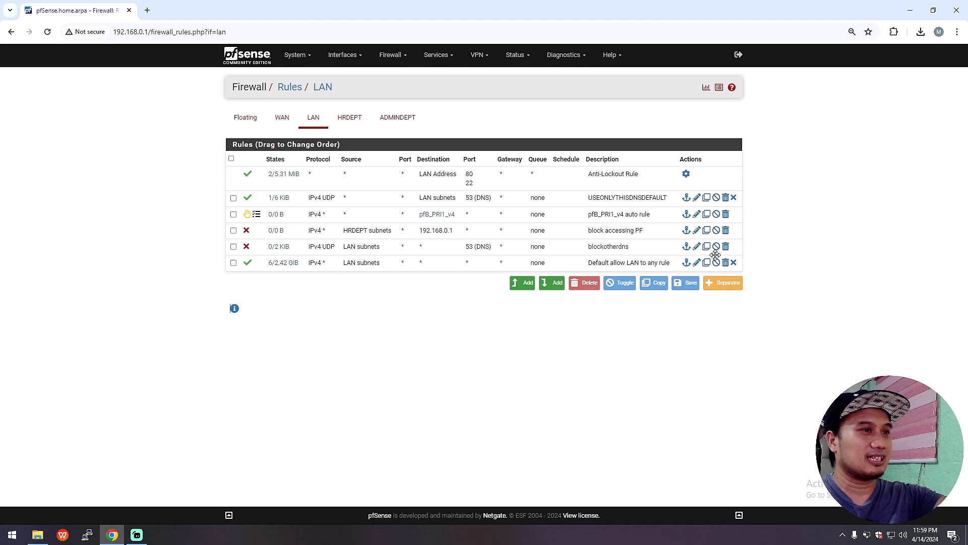
Step: Open the blockotherdns rule for editing and inspect its available interface and protocol options
left_click(696, 247)
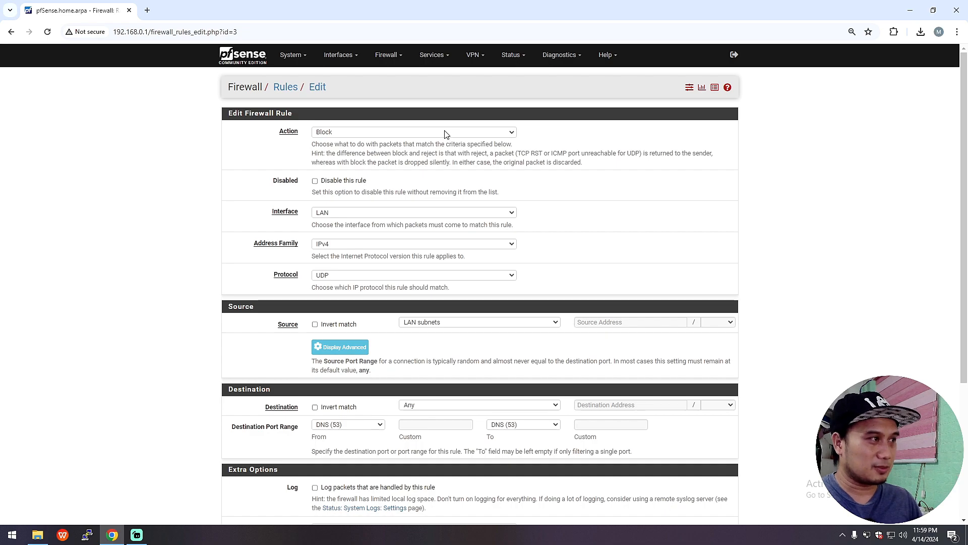
left_click(344, 215)
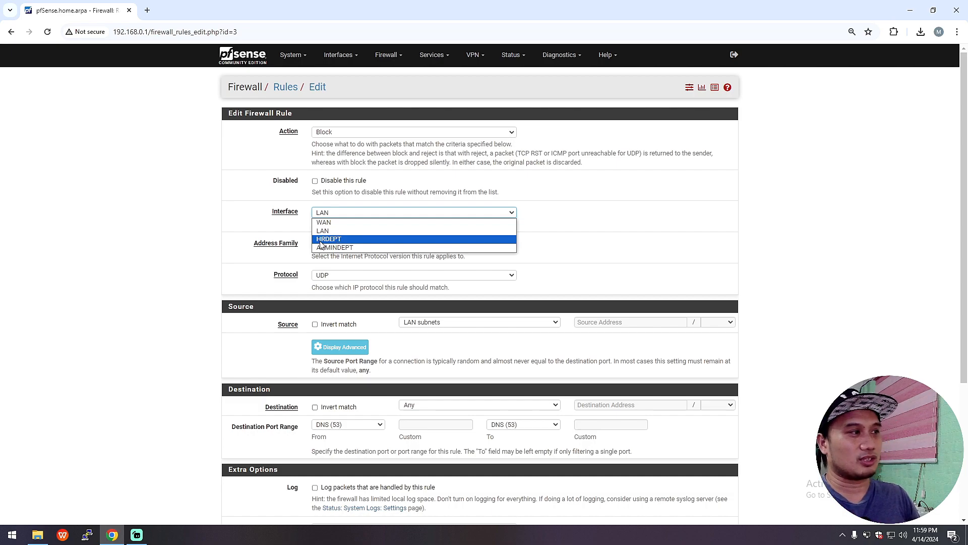
left_click(346, 214)
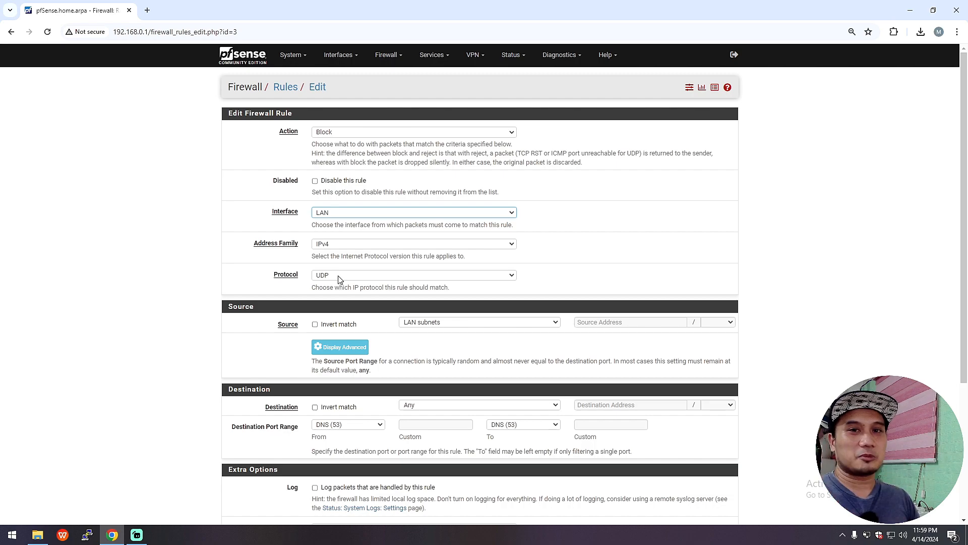
left_click(403, 281)
left_click(396, 281)
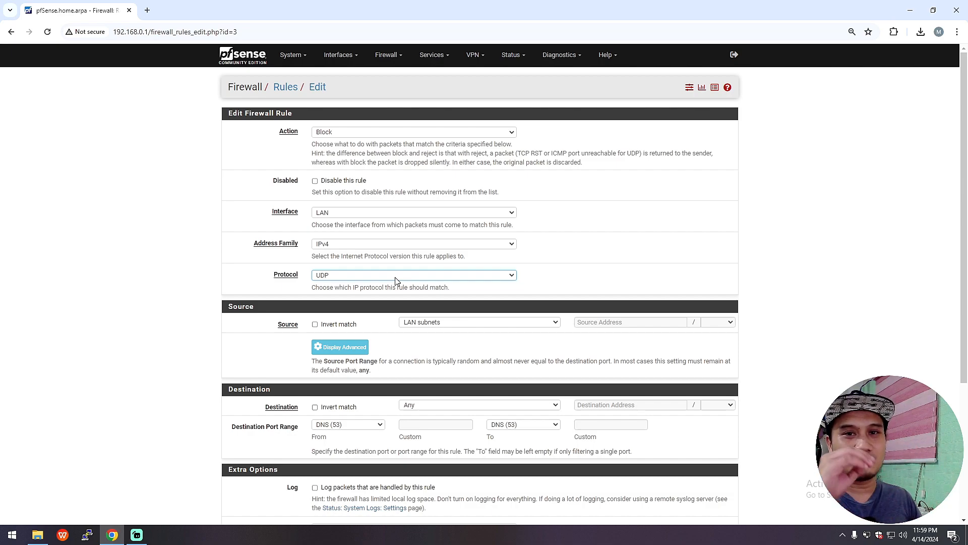
left_click(416, 281)
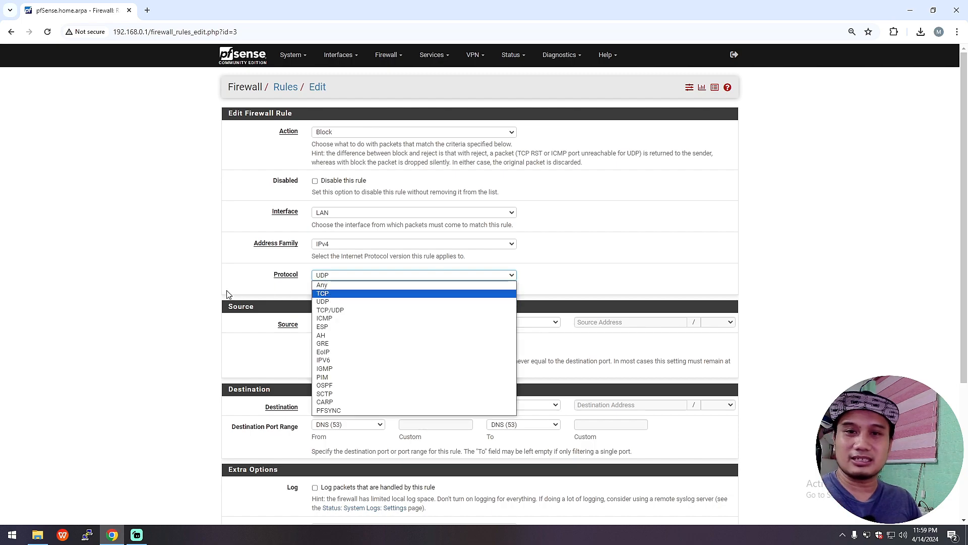
left_click(267, 296)
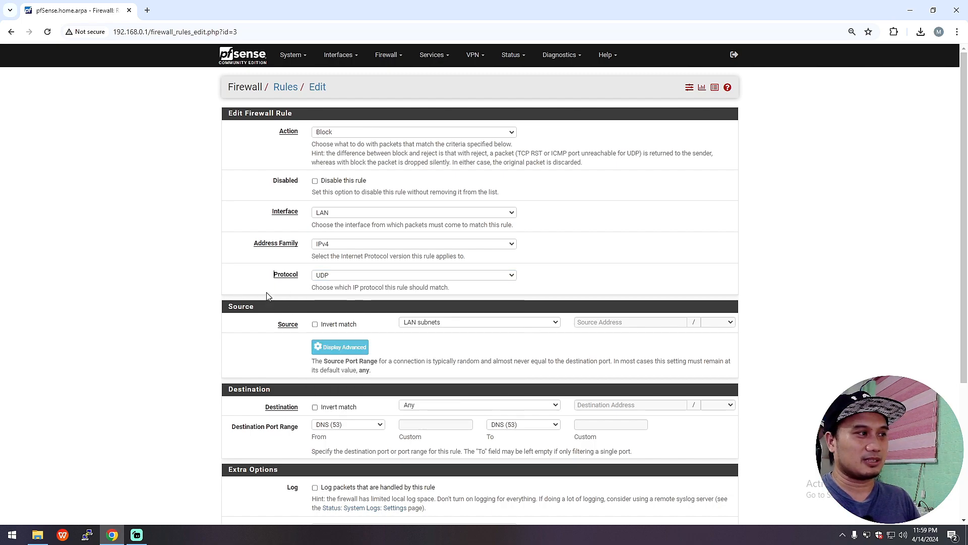
Step: Inspect the source choices of the blockotherdns rule
left_click(442, 326)
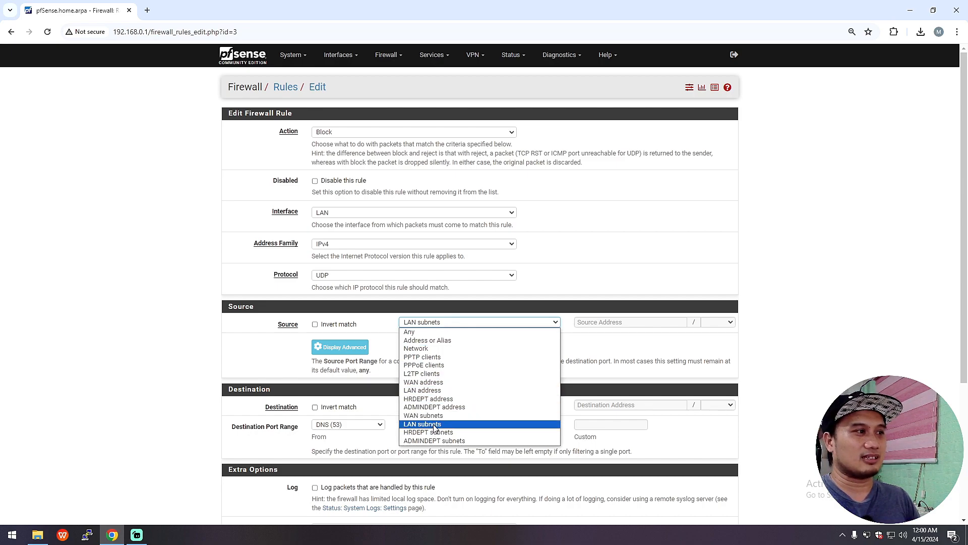
left_click(445, 325)
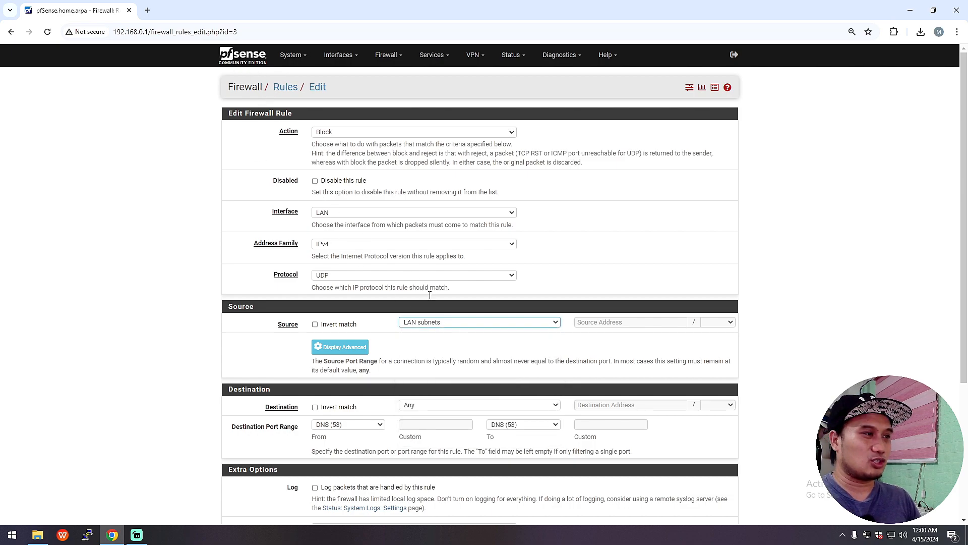
left_click(438, 325)
left_click(438, 325)
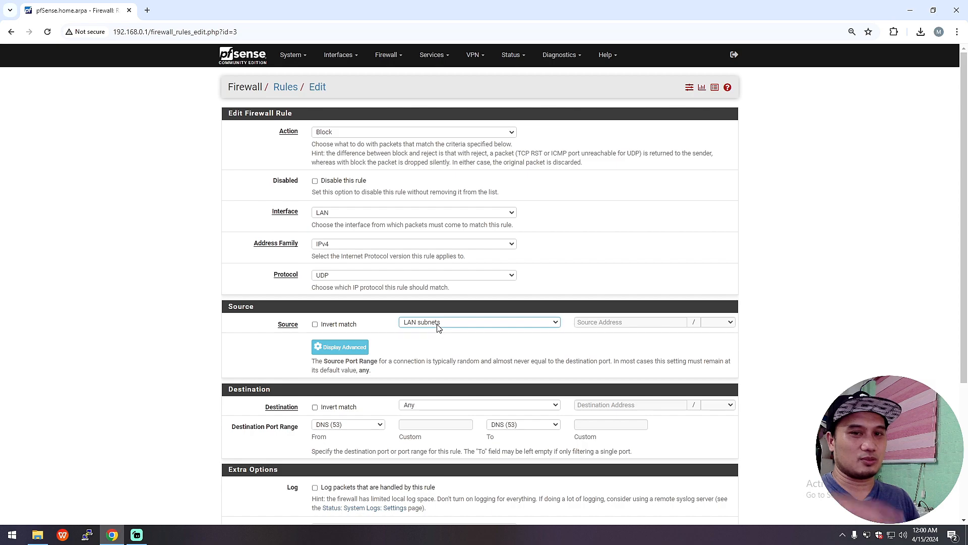
Step: Check the rule's destination port range, description and extra options, and return to the firewall rules without saving
scroll(430, 334, "down", 1)
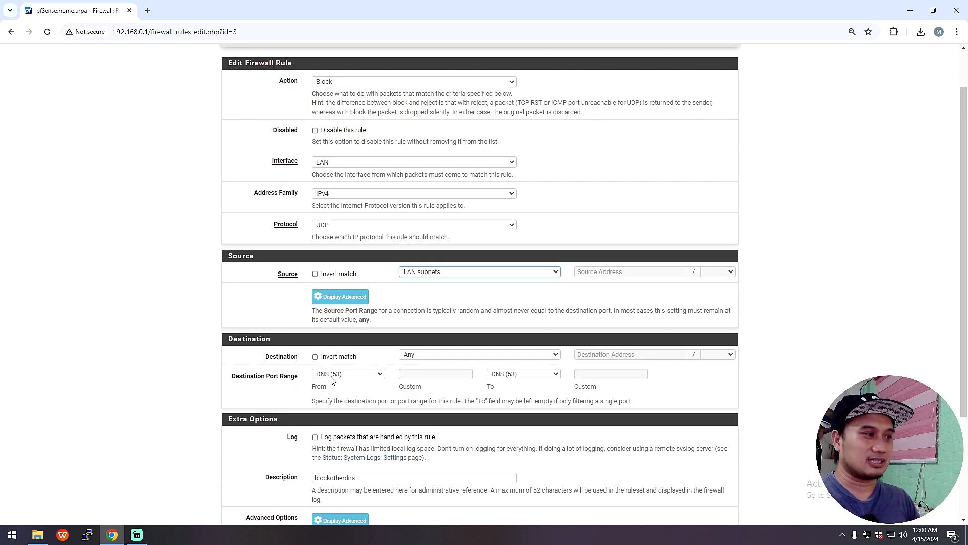
left_click(356, 377)
left_click(357, 377)
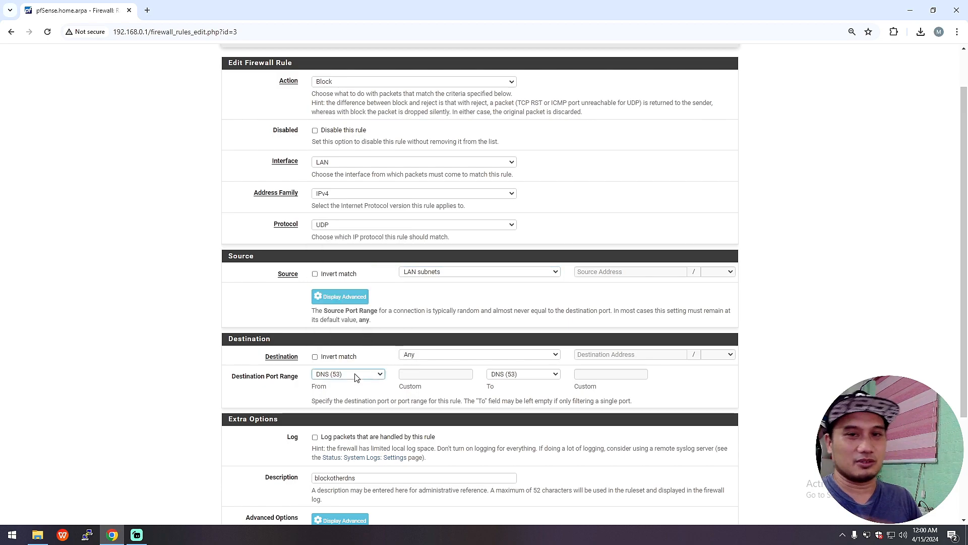
scroll(357, 378, "down", 3)
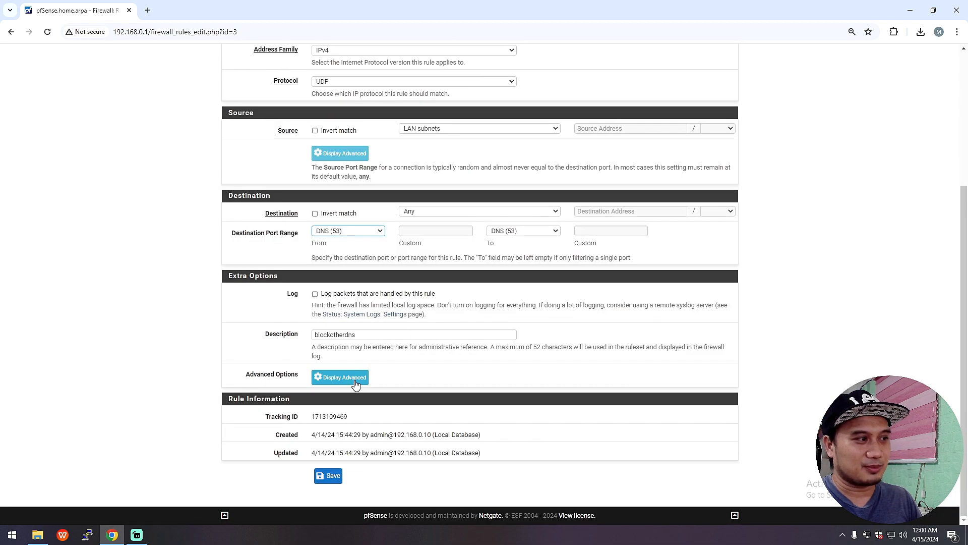
scroll(404, 324, "up", 2)
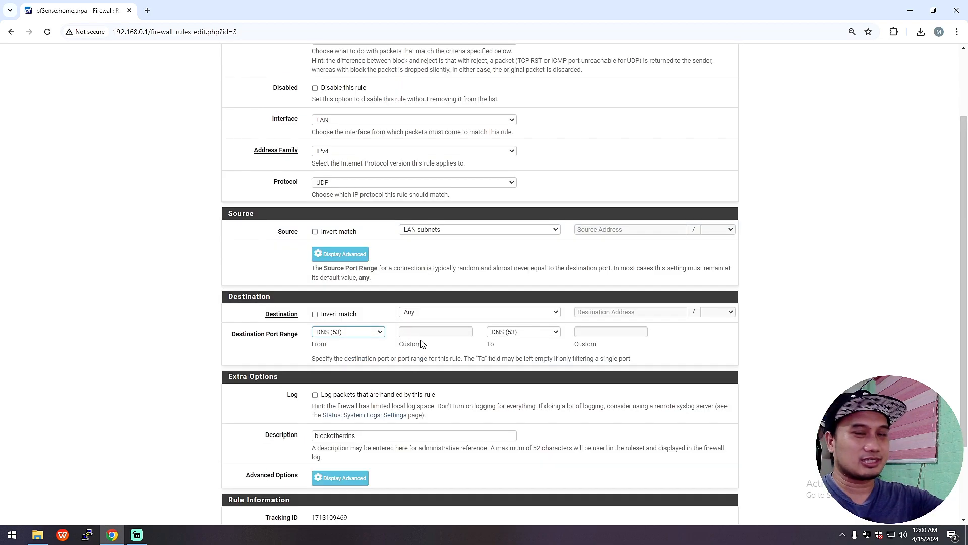
scroll(422, 354, "down", 2)
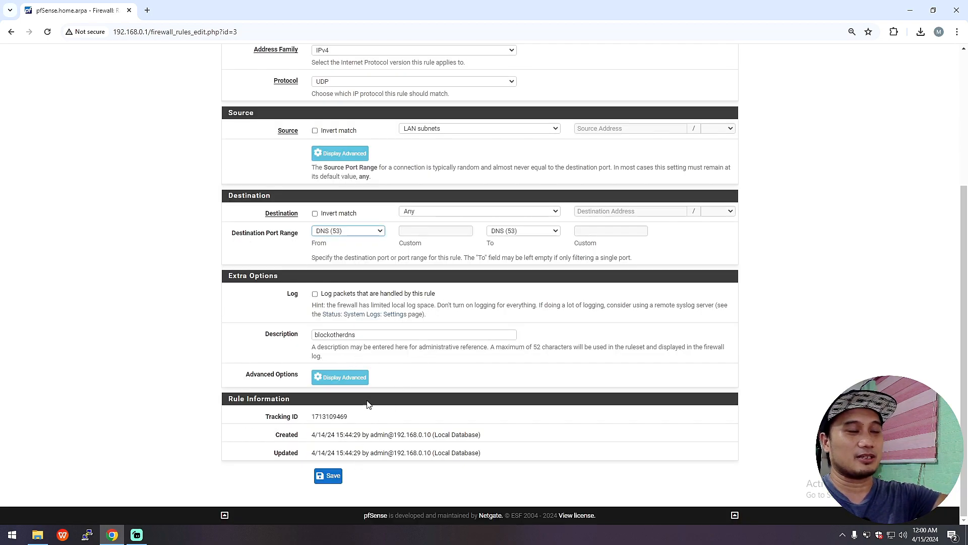
scroll(346, 469, "up", 4)
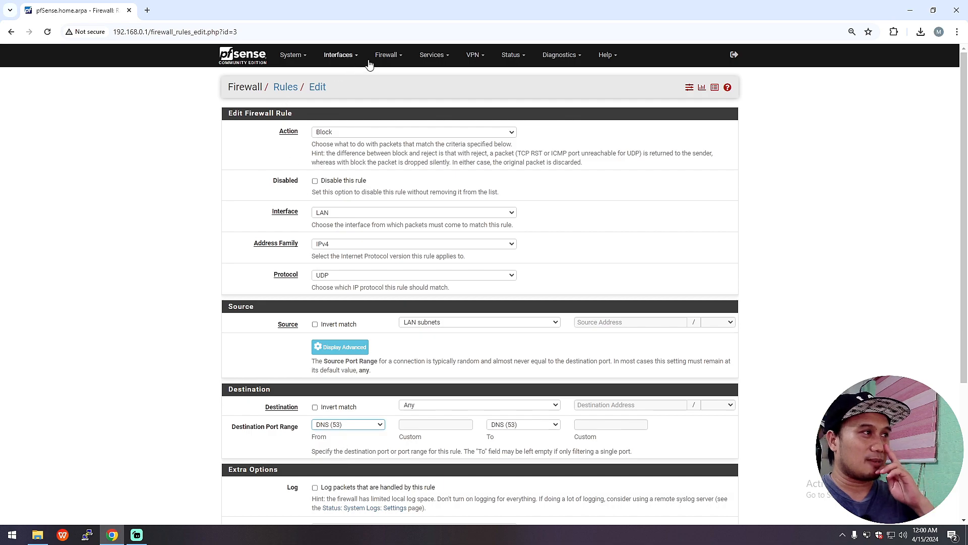
left_click(387, 54)
left_click(385, 114)
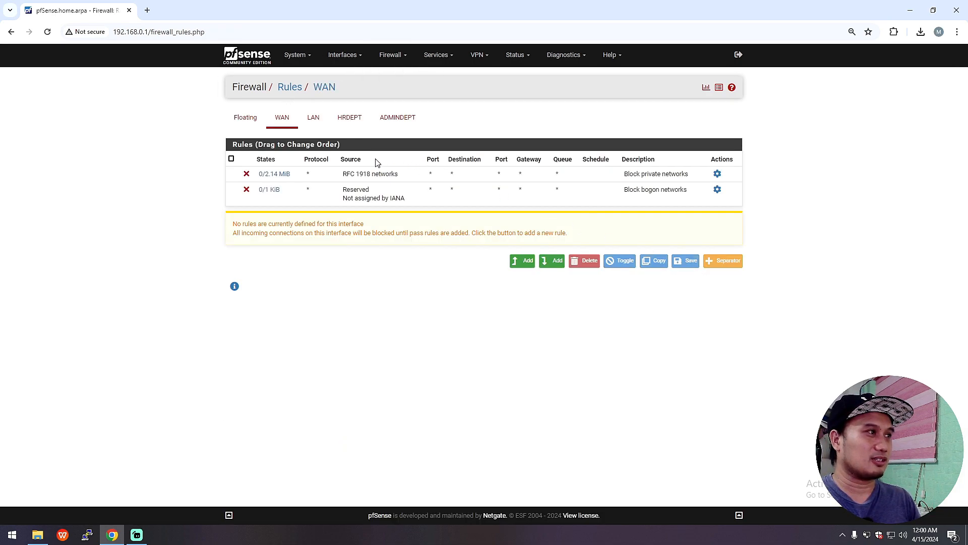
Step: Open the LAN rule USEONLYTHISDNSDEFAULT for editing and inspect its source and destination choices
left_click(313, 117)
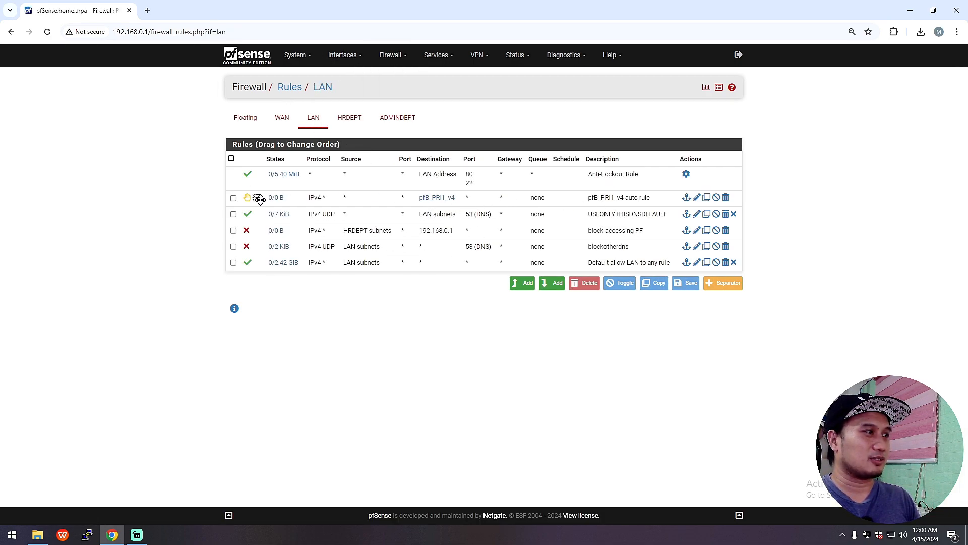
mouse_move(283, 229)
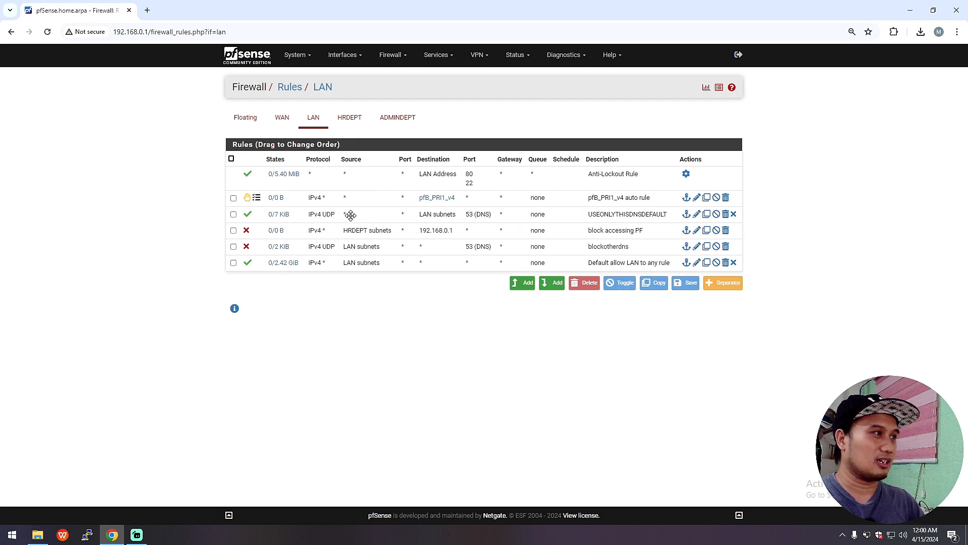
left_click(696, 214)
scroll(343, 237, "down", 1)
scroll(342, 231, "up", 1)
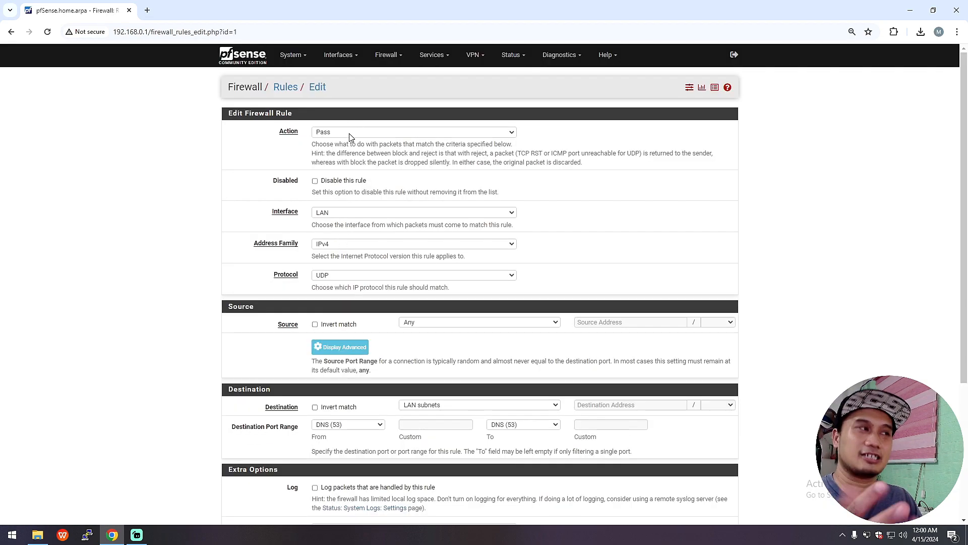
scroll(430, 313, "down", 1)
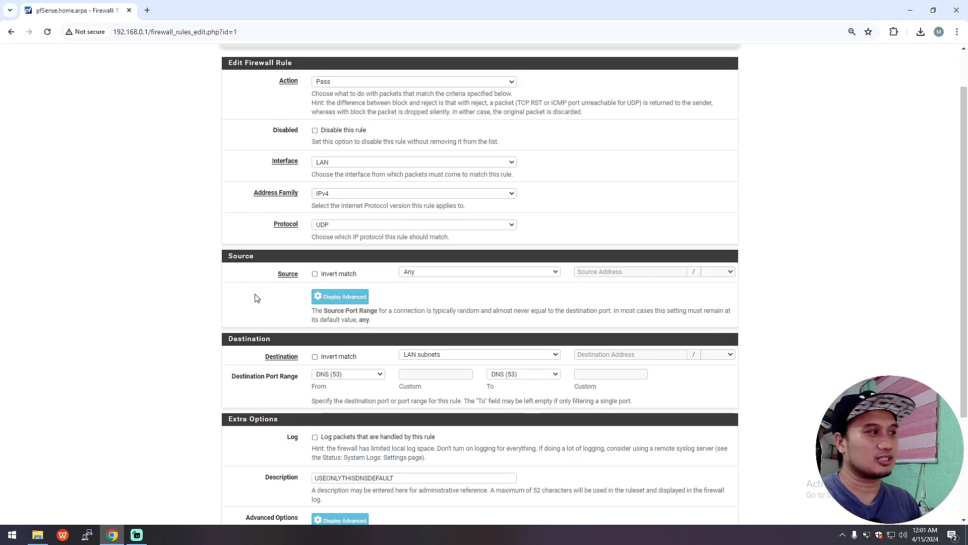
left_click(458, 271)
left_click(457, 271)
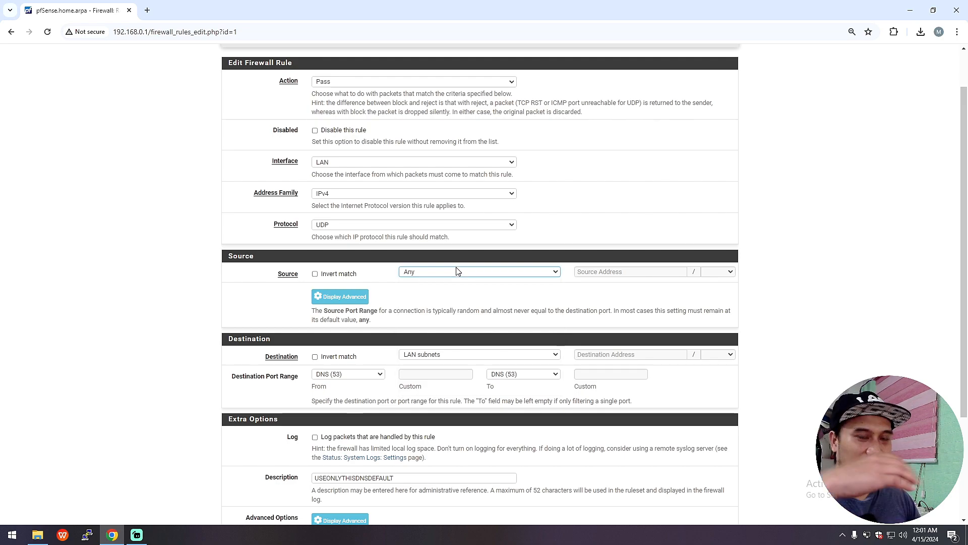
left_click(443, 357)
left_click(445, 359)
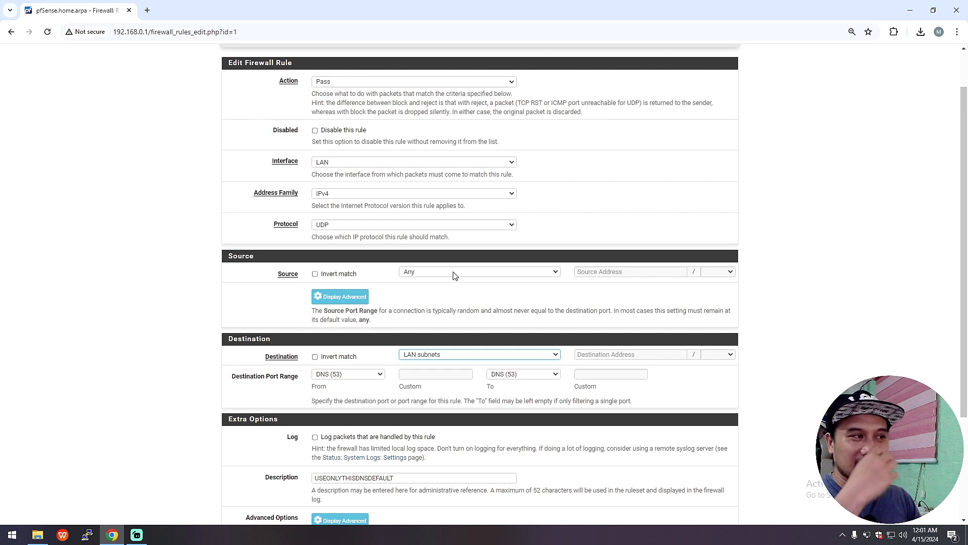
Step: Check the rule's destination port range and description, and return to the dashboard
left_click(371, 375)
left_click(372, 374)
left_click(371, 374)
left_click(373, 374)
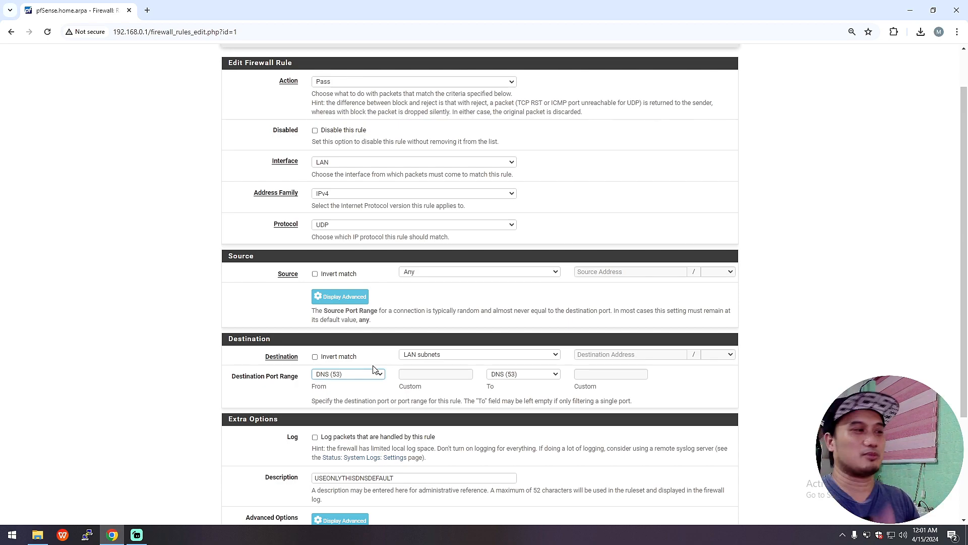
scroll(374, 370, "down", 2)
left_click_drag(436, 378, 308, 378)
left_click(417, 376)
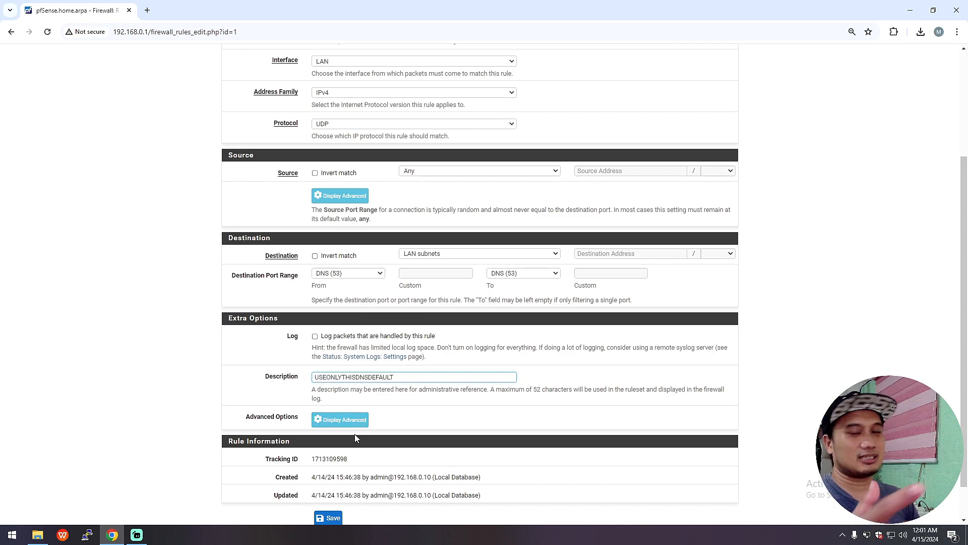
scroll(476, 436, "down", 1)
left_click(328, 476)
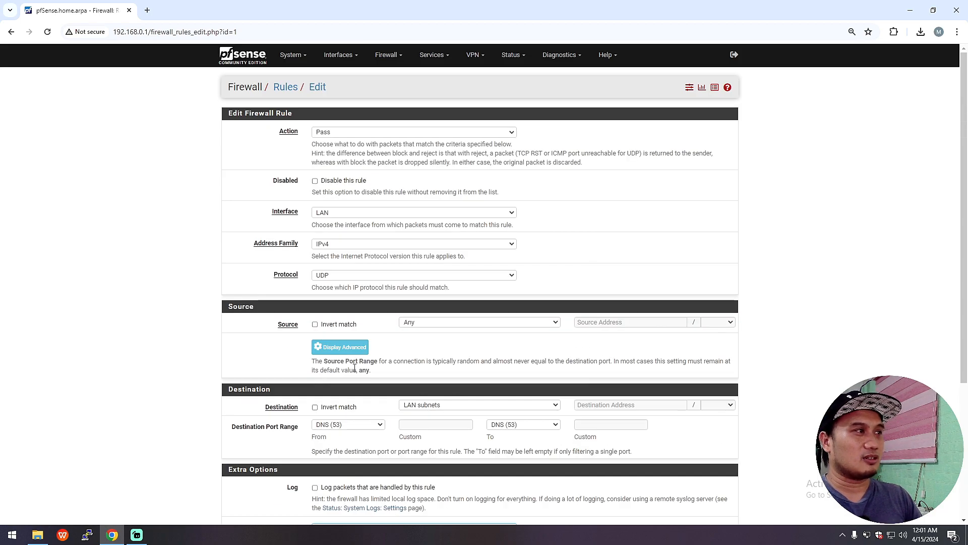
left_click(249, 61)
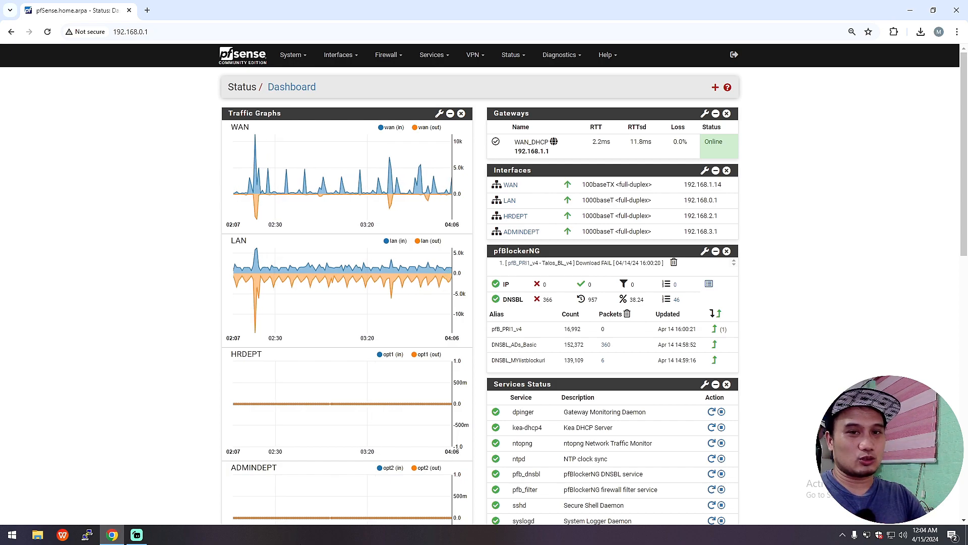
Step: View the pfBlockerNG general settings and return to the dashboard
left_click(389, 55)
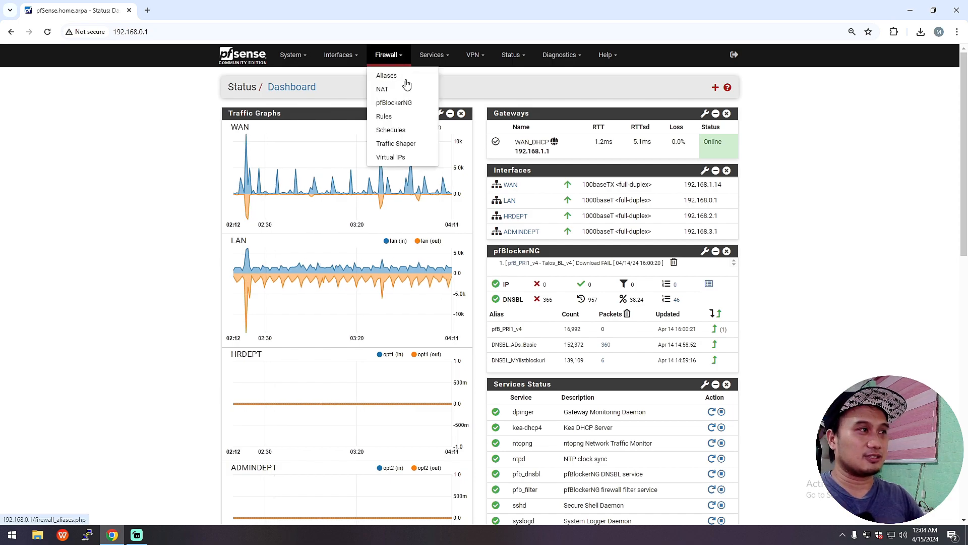
left_click(399, 103)
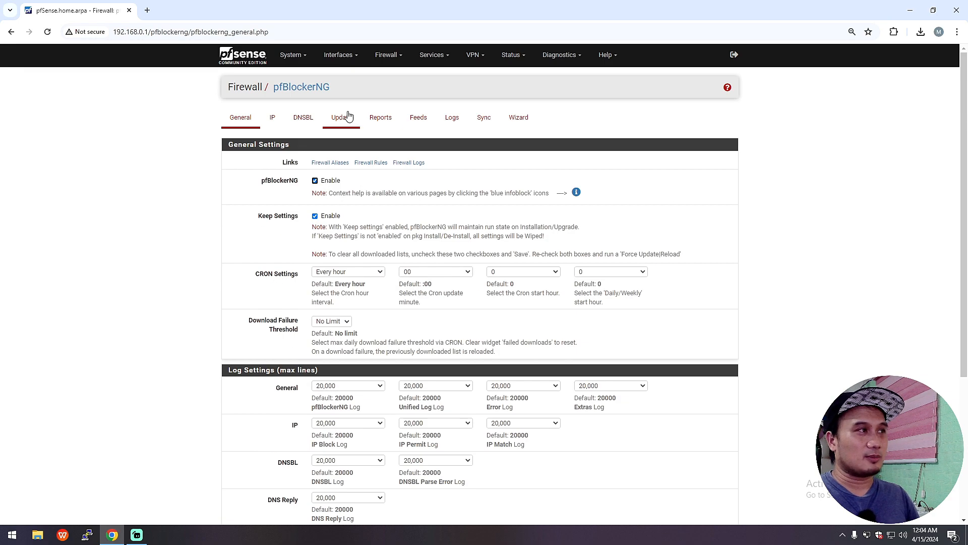
left_click(252, 63)
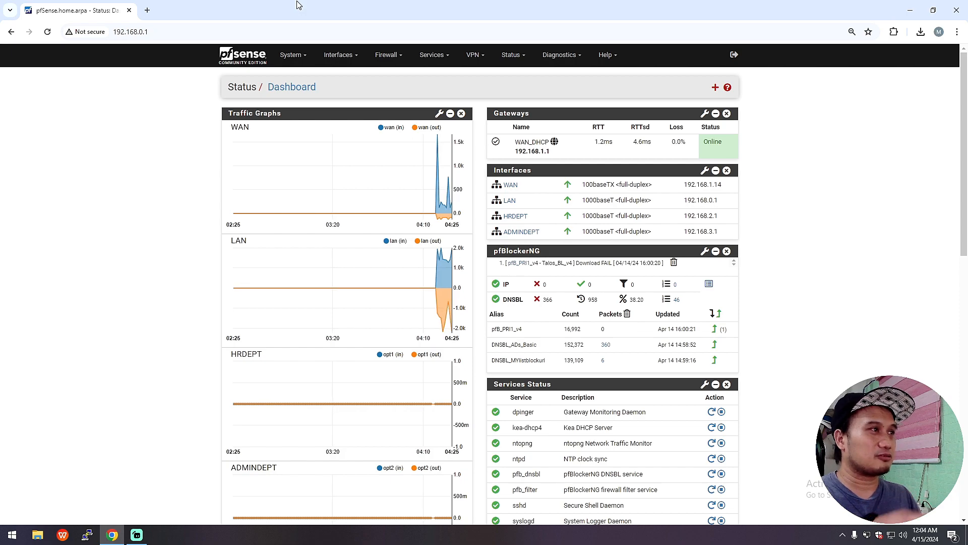
Step: Display the firewall rules of the LAN interface
left_click(388, 55)
left_click(402, 115)
left_click(313, 119)
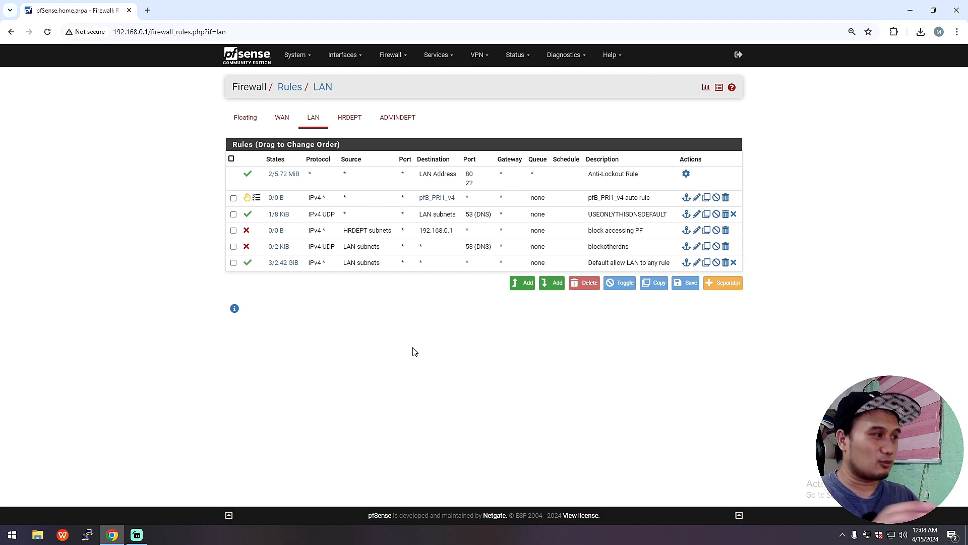
Step: Open a Windows Command Prompt and run ipconfig /all
key("super+r")
key("Return")
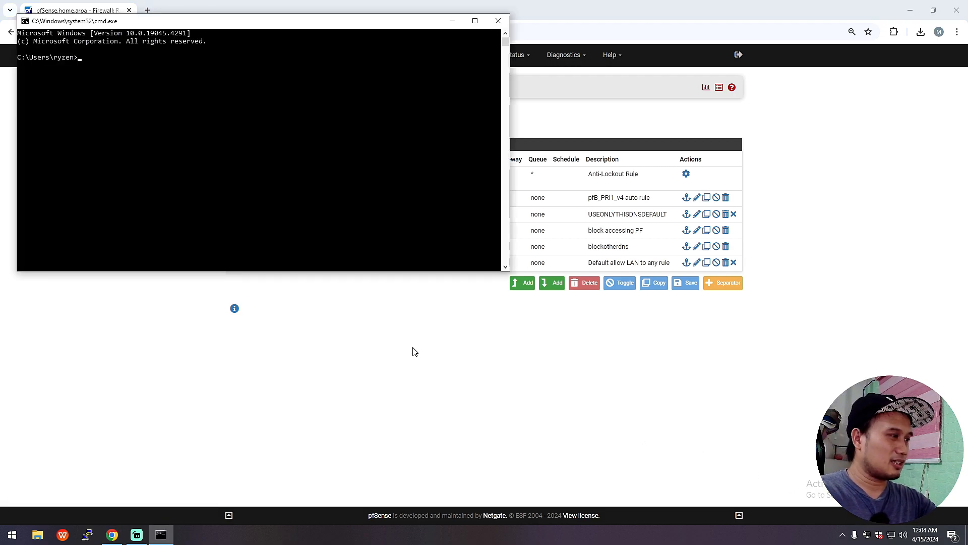
type("ipconfig /all")
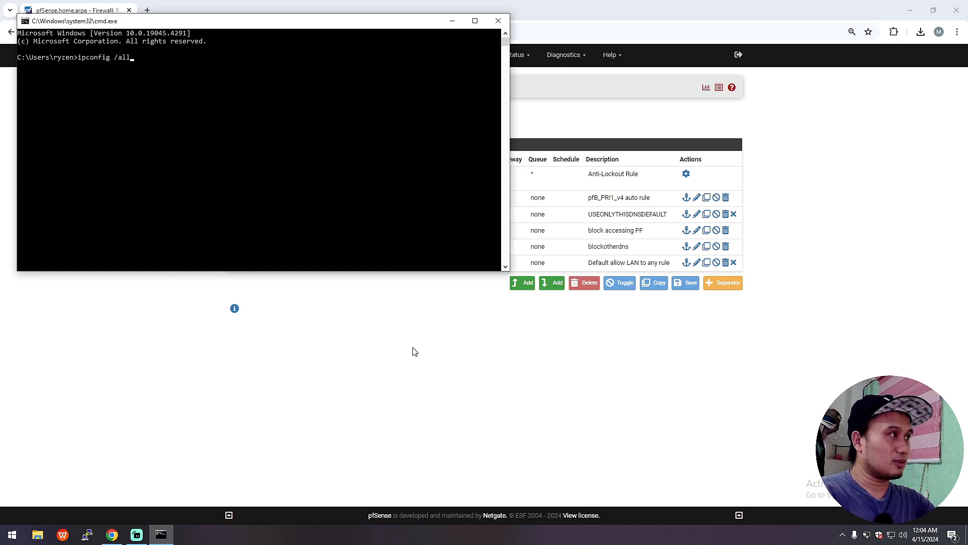
key("Return")
Step: Check the DNS server of the active Ethernet adapter in the ipconfig output and close the Command Prompt
left_click_drag(355, 26, 585, 98)
scroll(506, 208, "up", 5)
scroll(502, 216, "up", 3)
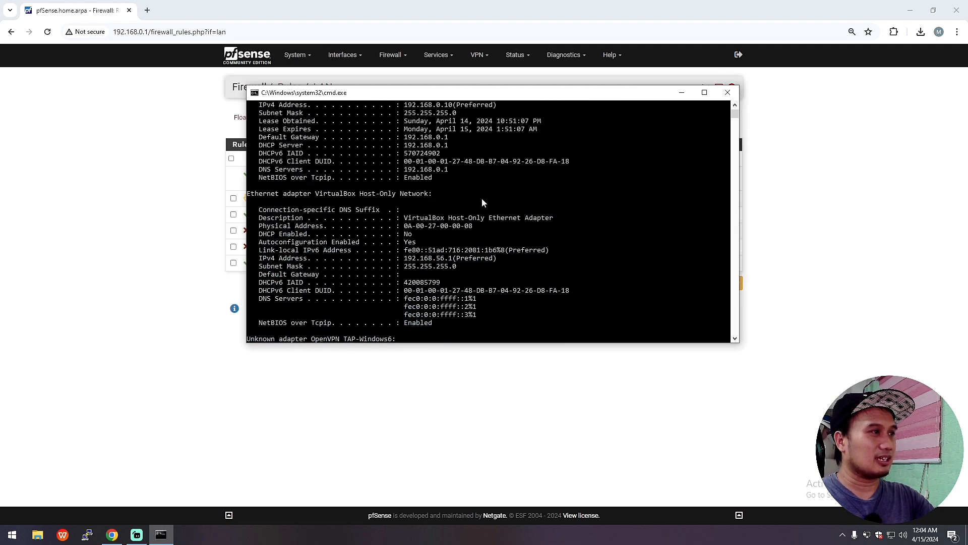
mouse_move(460, 170)
left_mouse_down()
mouse_move(403, 172)
mouse_move(445, 174)
left_mouse_up()
left_click(491, 177)
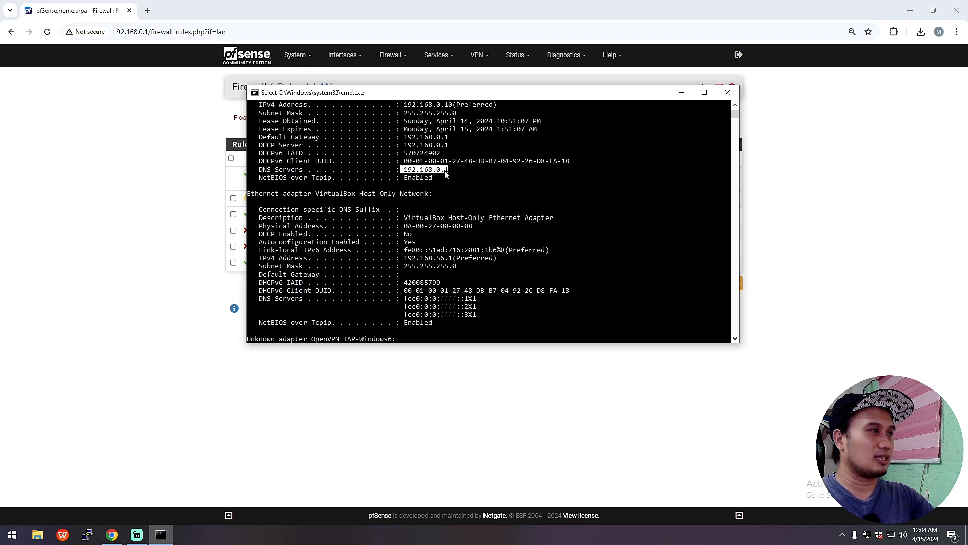
left_click(725, 95)
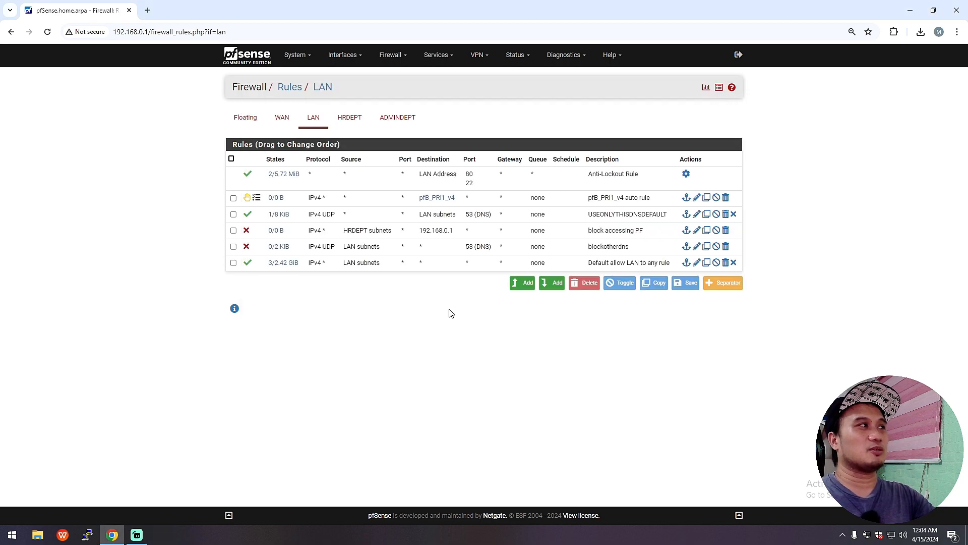
Step: Test normal browsing by loading google.com and youtube.com in separate new browser tabs
left_click(148, 9)
type("g")
key("Return")
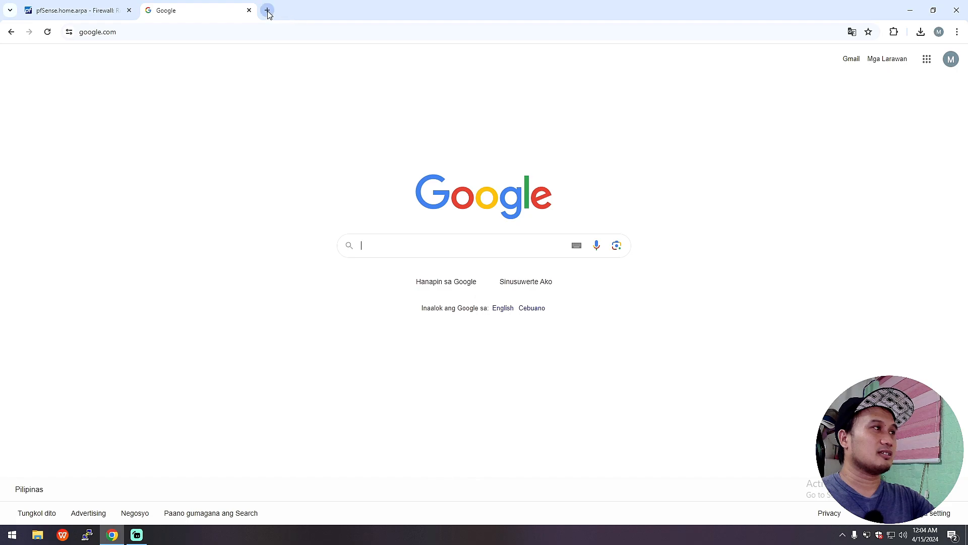
left_click(267, 10)
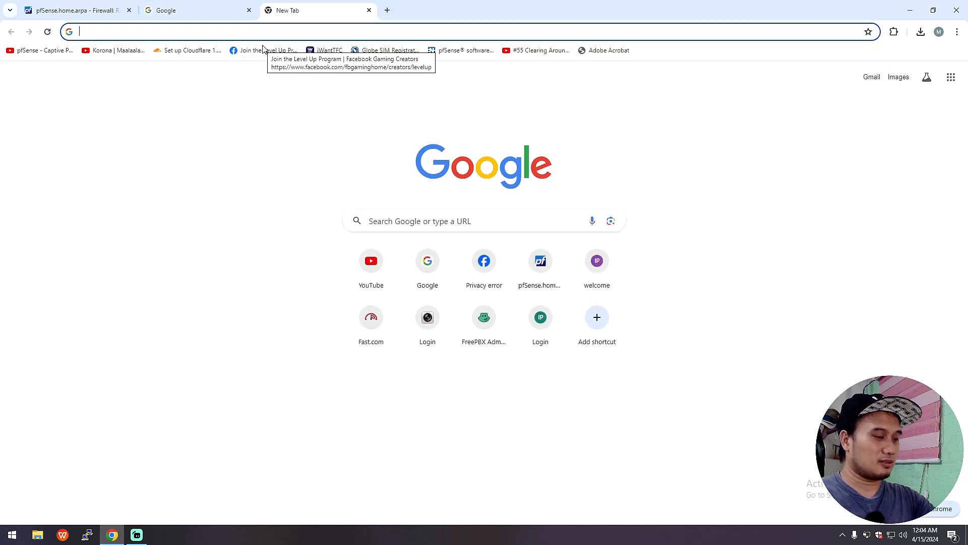
type("y")
key("Return")
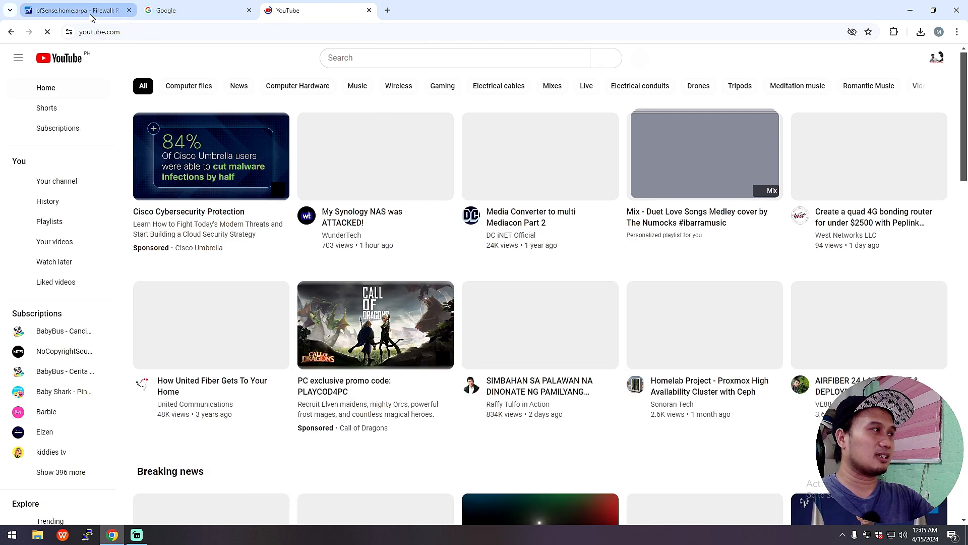
Step: Look through the LAN rules, YouTube and Google tabs again, and close the YouTube tab
left_click(93, 10)
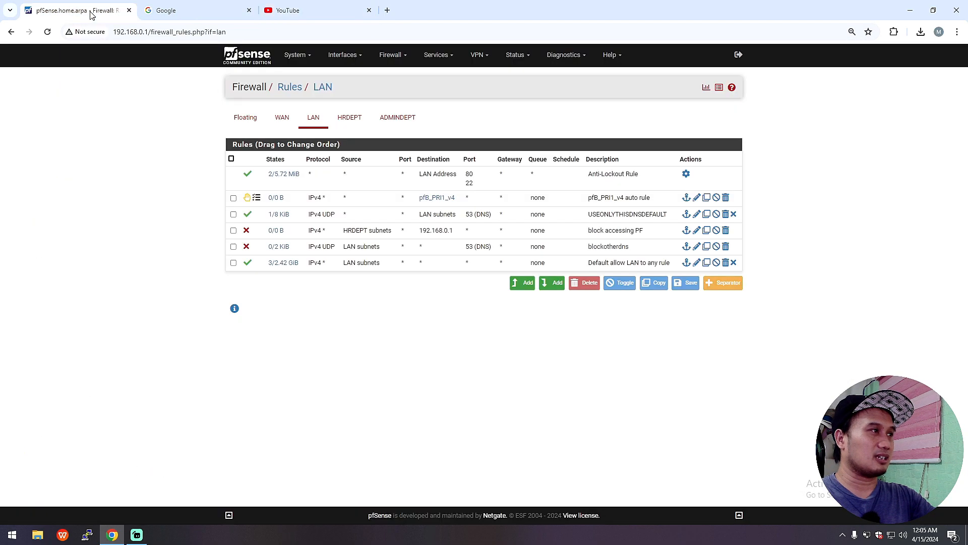
left_click(290, 18)
left_click(223, 18)
left_click(292, 16)
left_click(369, 10)
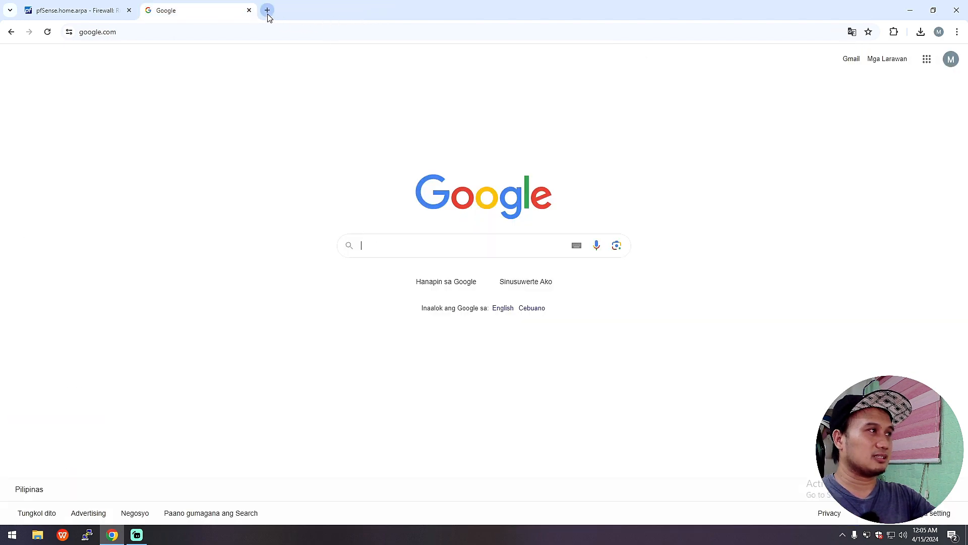
Step: Test the pfBlockerNG blocking by loading facebook.com in a new browser tab
left_click(267, 10)
type("facebook.com")
key("Return")
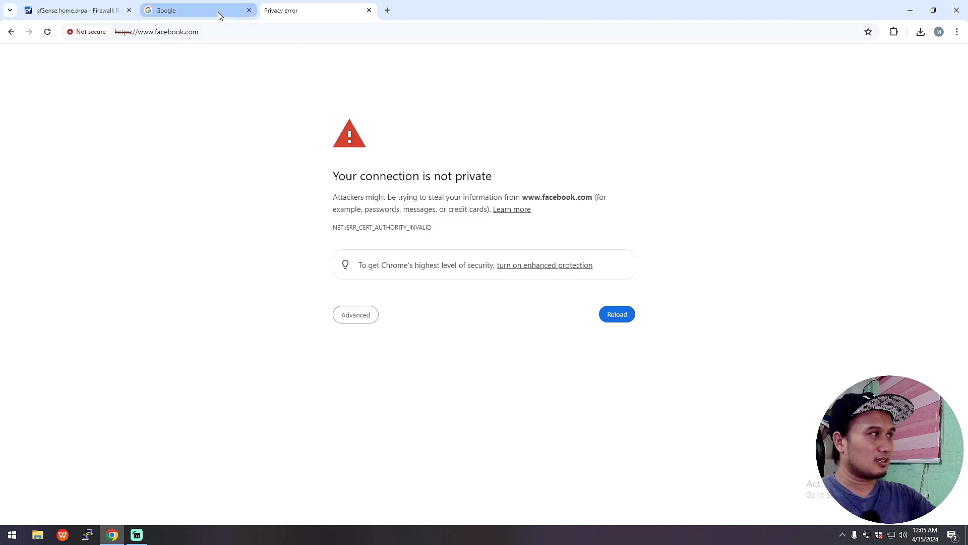
left_click(195, 11)
left_click(311, 10)
Step: Test adult-site blocking by searching Google for "porn" and opening the Pornhub result, and close the tab
left_click(348, 32)
type("go")
key("Return")
type("porn")
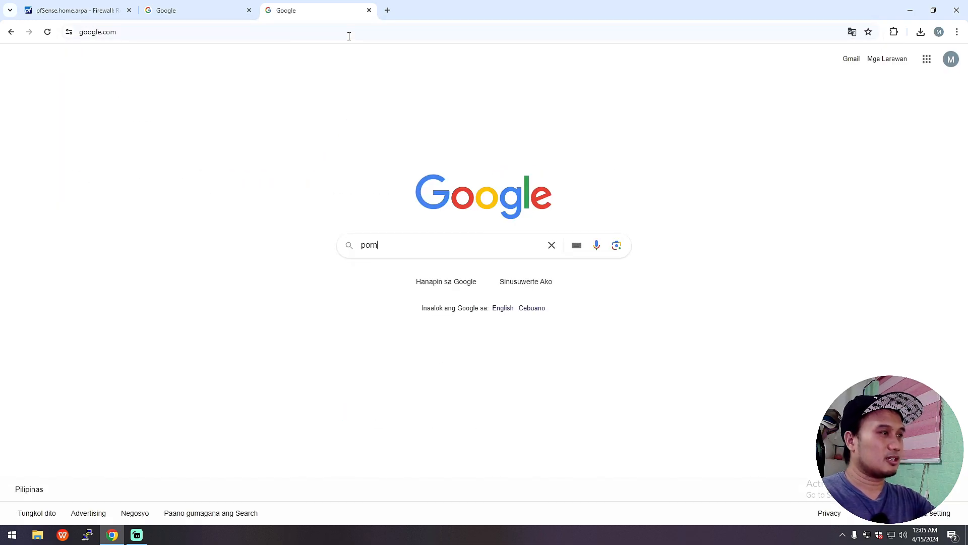
key("Return")
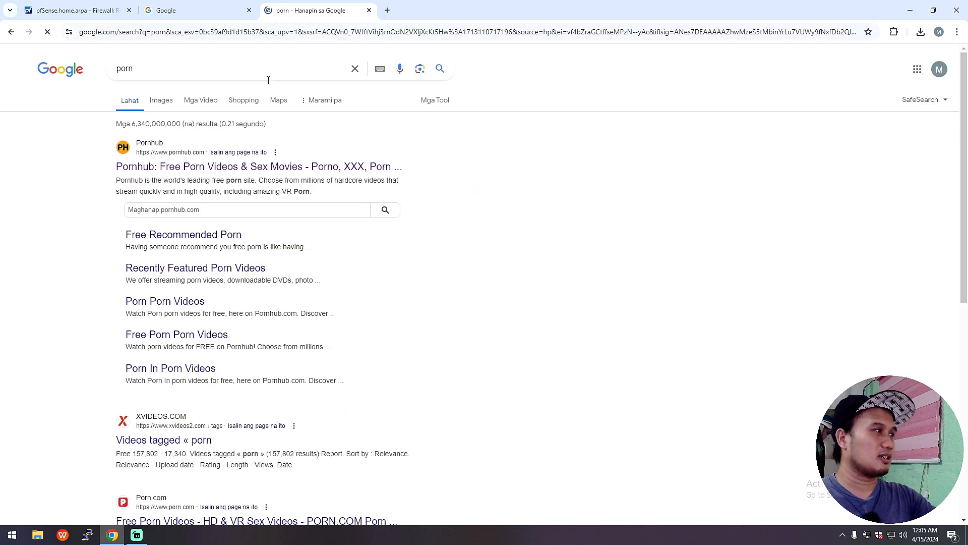
left_click(161, 173)
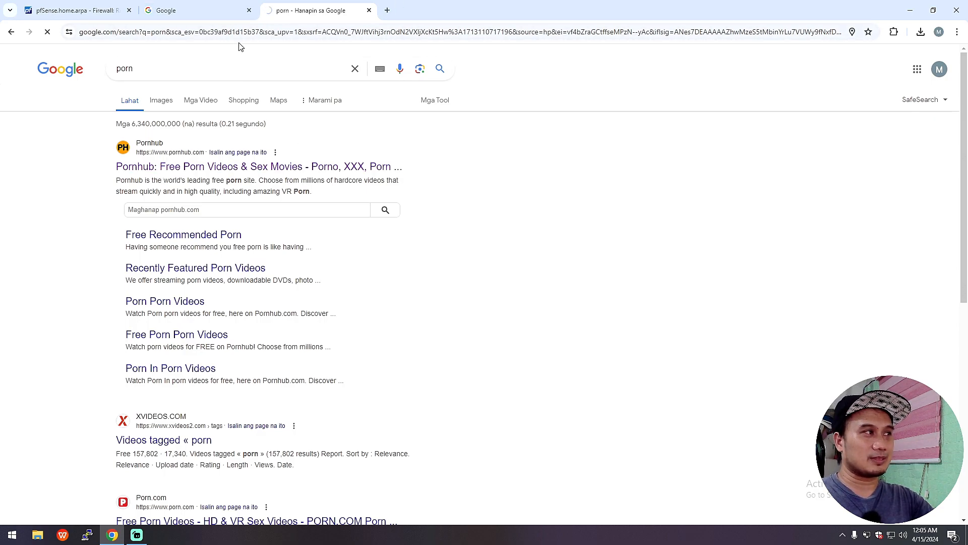
left_click(369, 10)
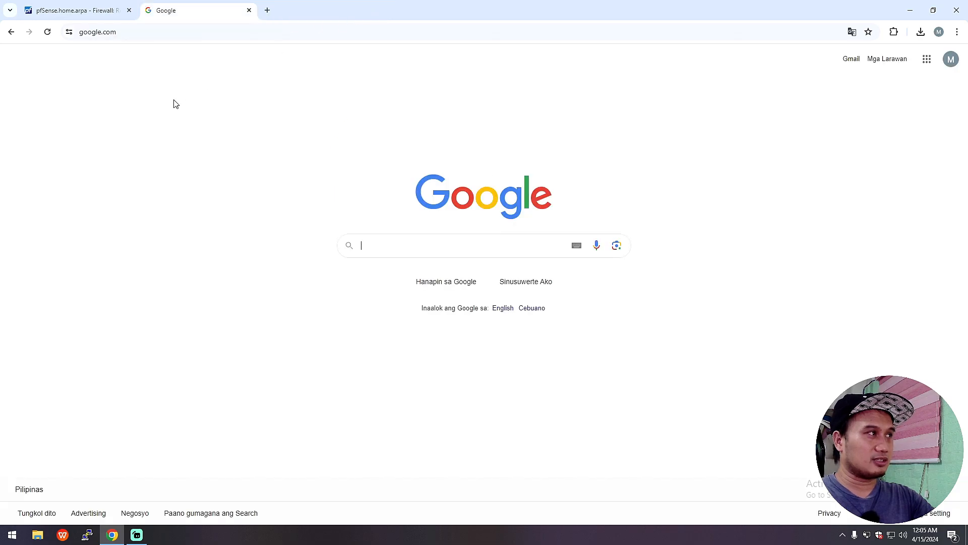
Step: Minimize the browser and open the Windows Network Connections list of adapters
left_click(908, 12)
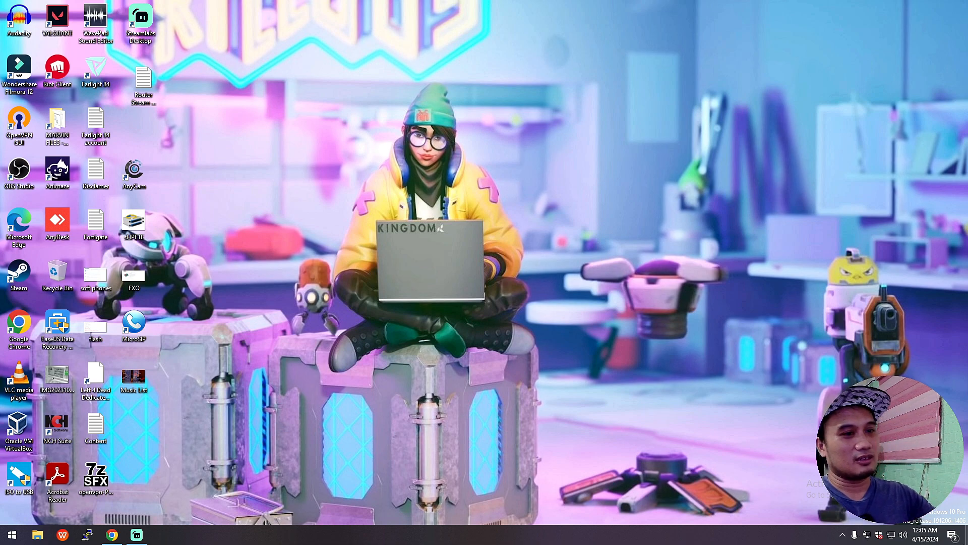
right_click(891, 536)
left_click(893, 525)
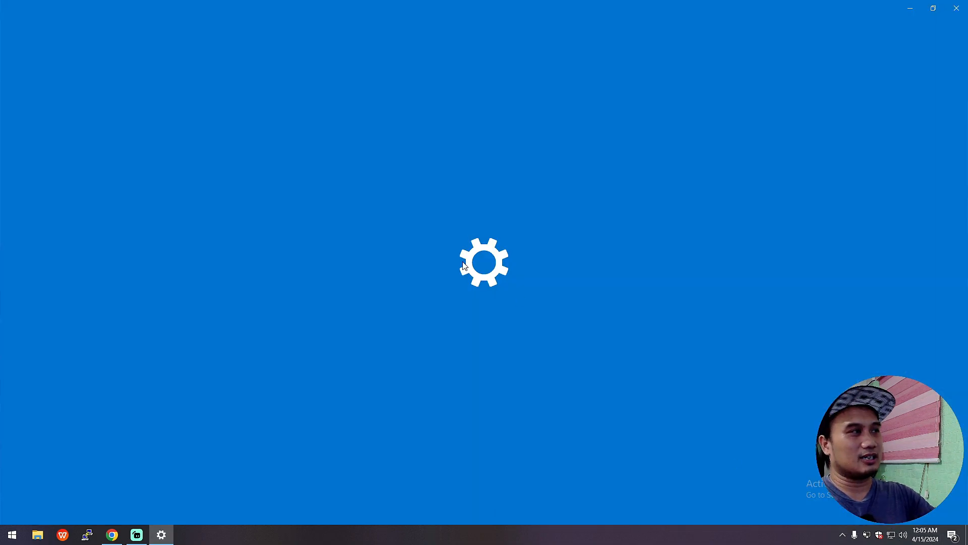
left_click(46, 141)
left_click(852, 71)
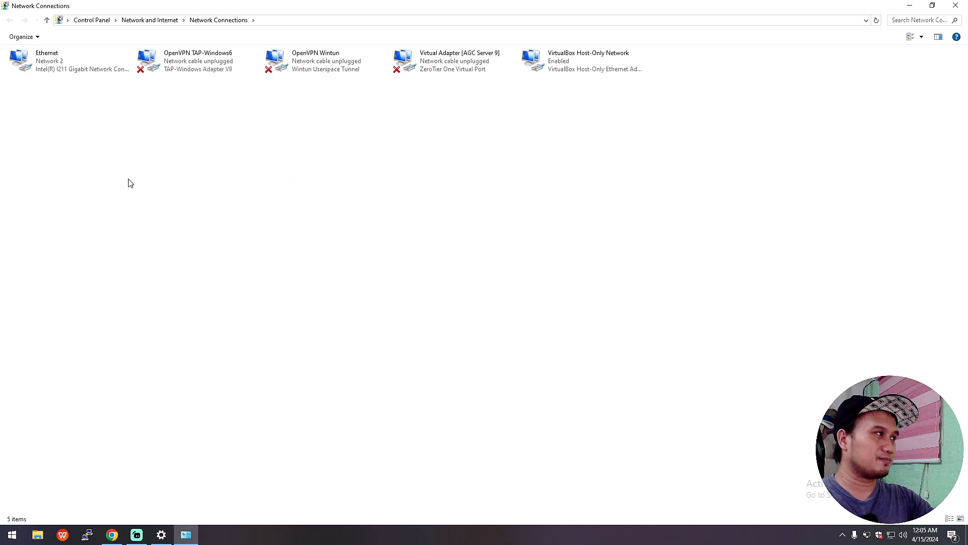
Step: Open the Internet Protocol Version 4 (TCP/IPv4) properties of the Ethernet adapter
right_click(60, 72)
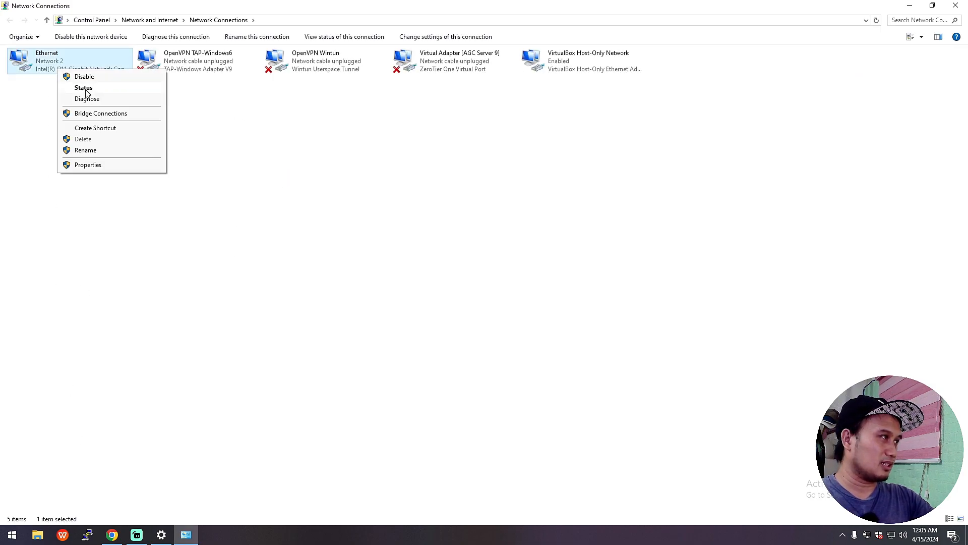
left_click(84, 88)
left_click(426, 349)
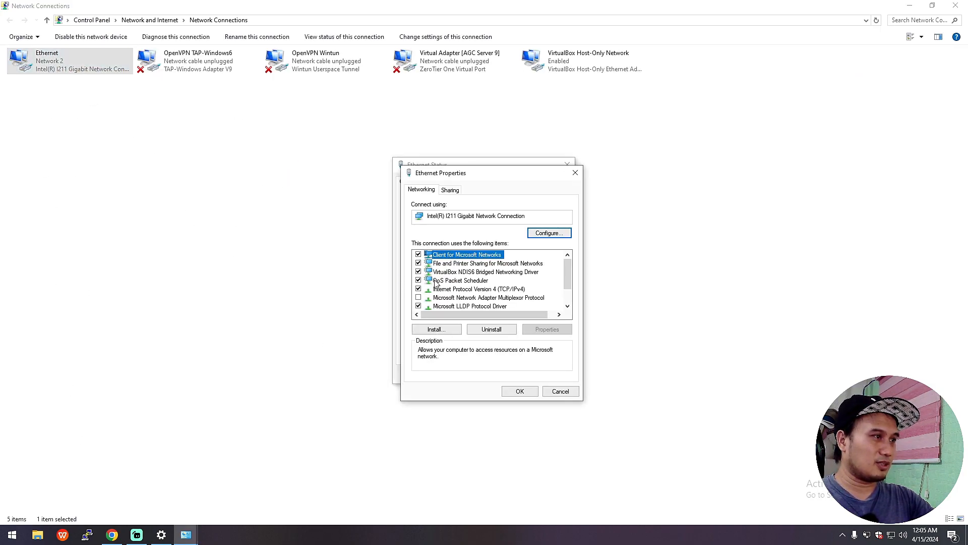
left_click(488, 289)
left_click(557, 330)
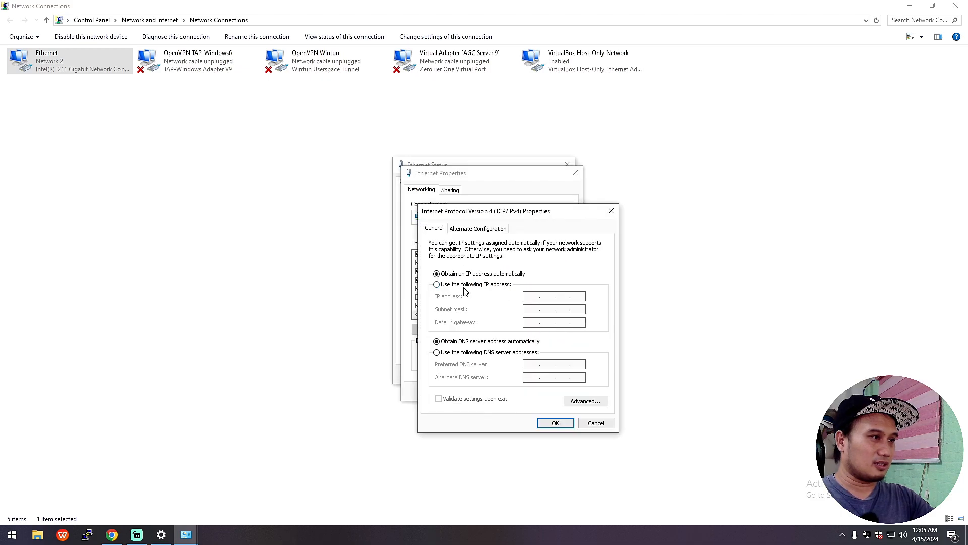
Step: Set the Ethernet adapter's preferred DNS server to 8.8.8.8, then save and close its property and status windows
left_click(464, 353)
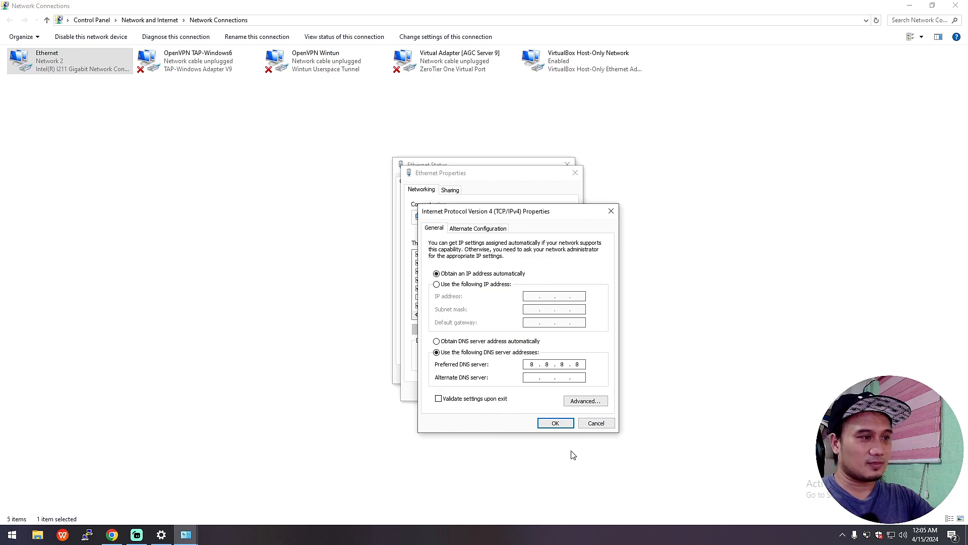
left_click(555, 422)
left_click(517, 392)
left_click(552, 376)
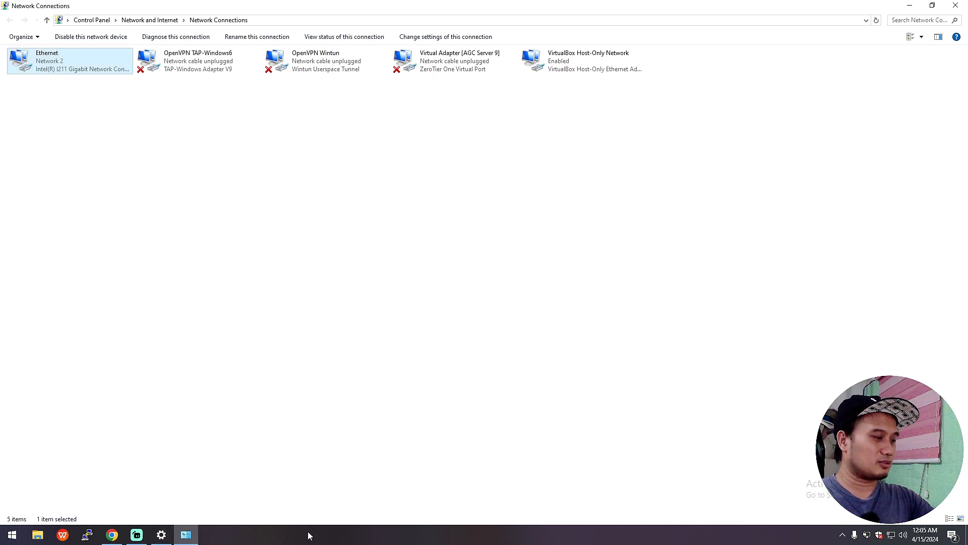
Step: Open a Command Prompt and flush the DNS resolver cache several times with ipconfig /flushdns
key("super+r")
key("Return")
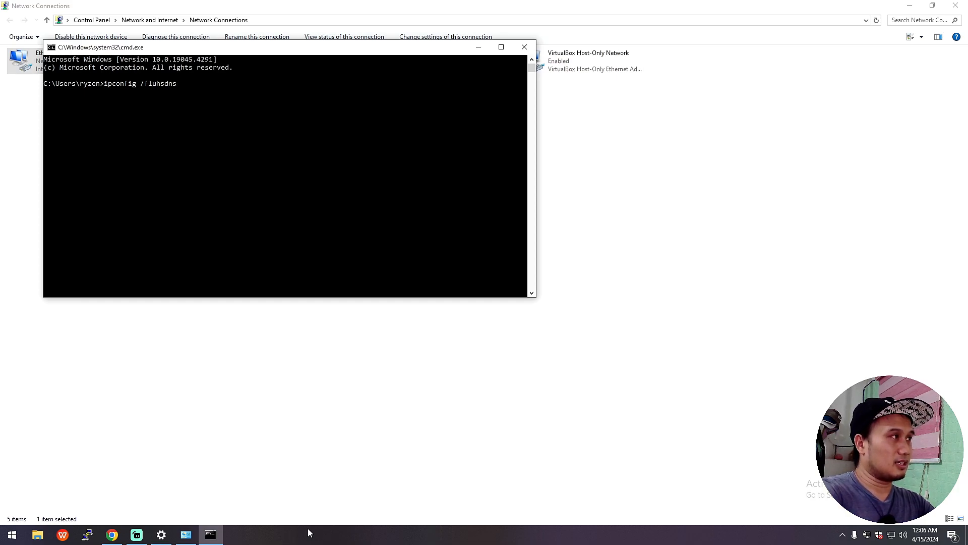
key("Return")
key("Up")
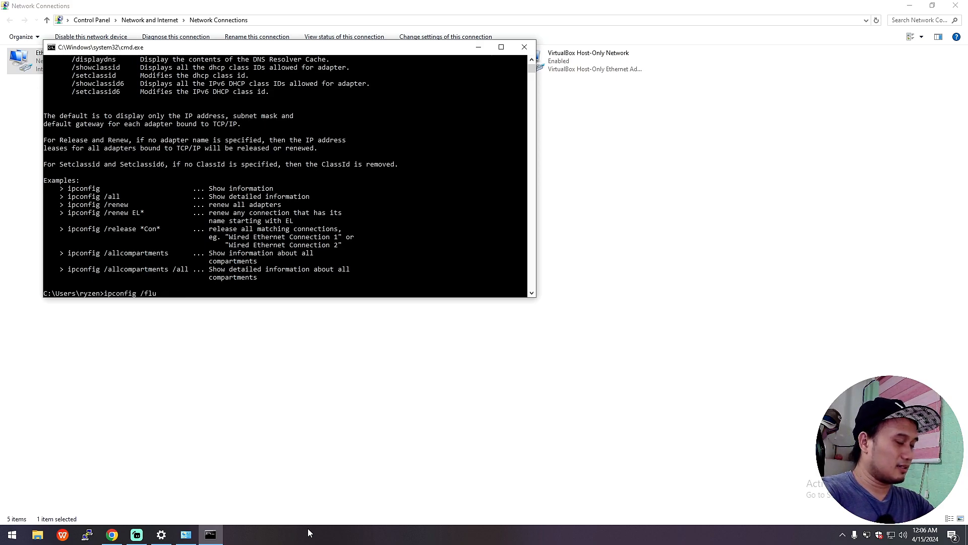
type("dns")
key("Return")
key("Up")
key("Return")
key("Up")
key("Return")
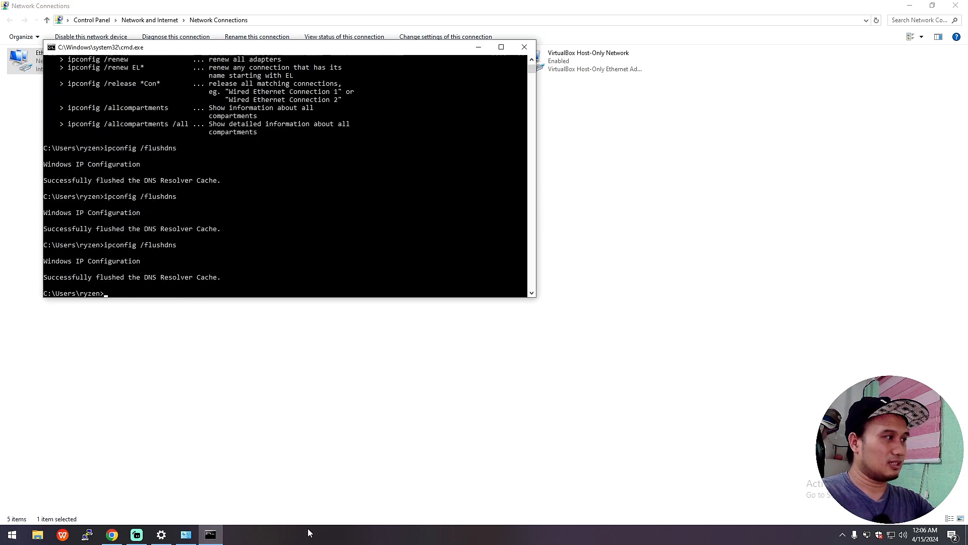
key("Up")
key("Return")
key("Up")
key("Return")
Step: Run ipconfig /all to list the full configuration of every network adapter
key("Up")
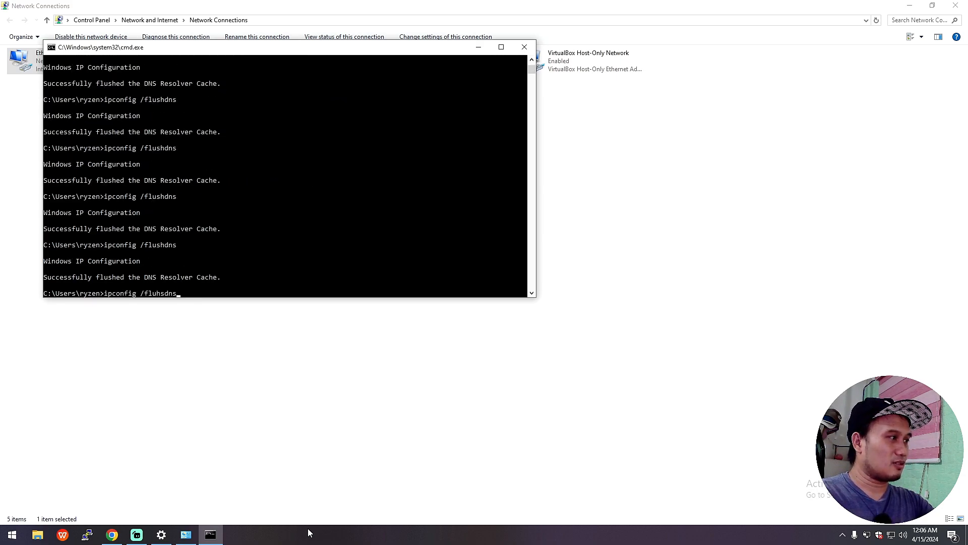
key("BackSpace")
key("BackSpace")
key("BackSpace")
key("BackSpace")
key("BackSpace")
key("BackSpace")
key("BackSpace")
key("BackSpace")
type("all")
key("Return")
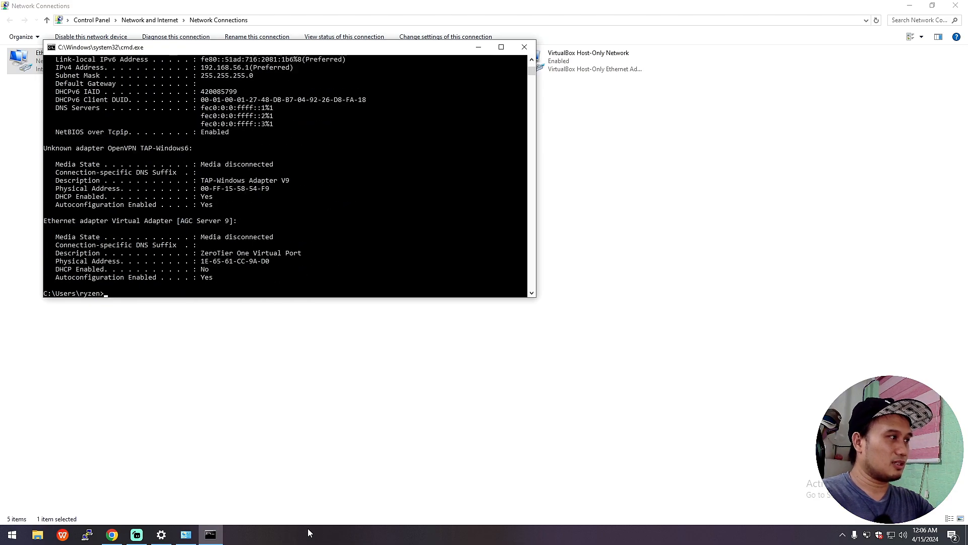
Step: Find and highlight the physical Ethernet adapter's DNS Servers entry in the ipconfig output
scroll(153, 104, "up", 3)
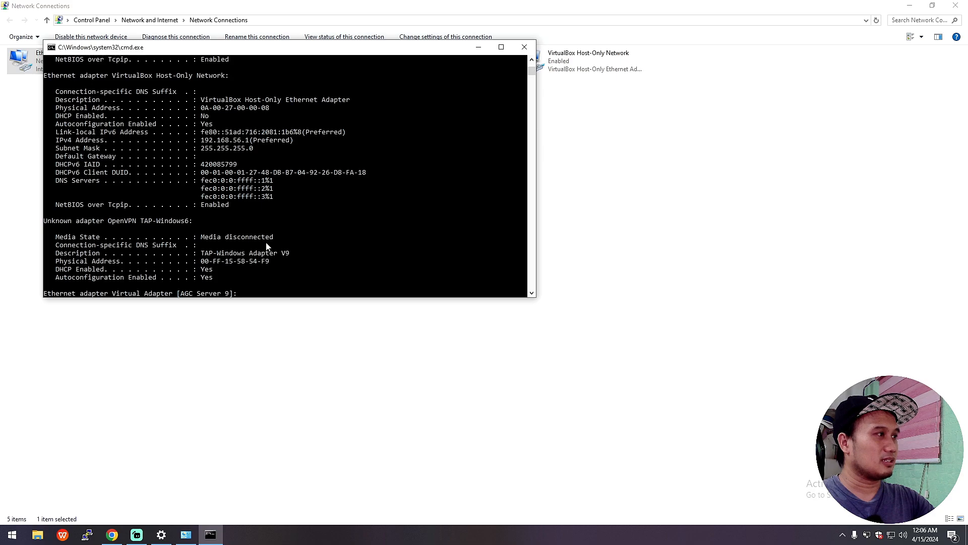
scroll(269, 249, "down", 2)
scroll(266, 241, "down", 1)
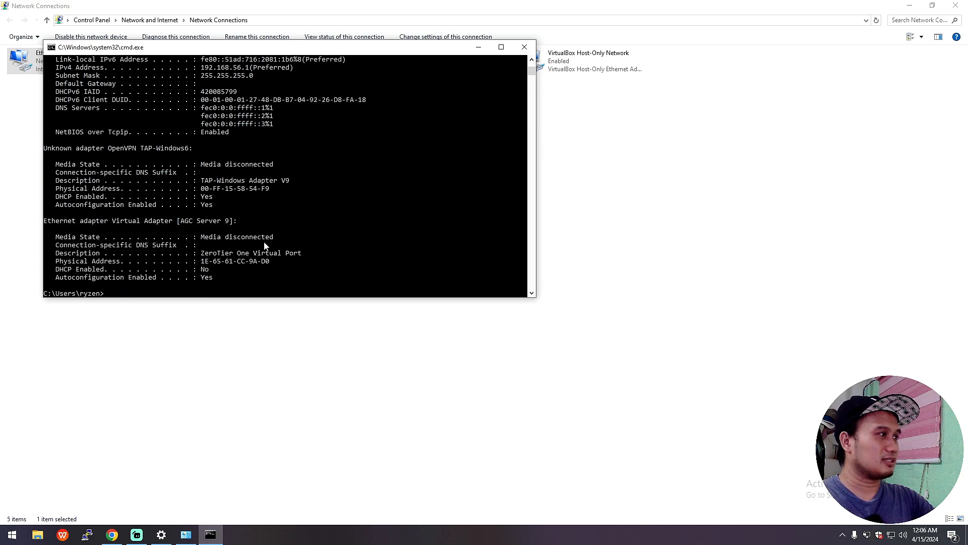
scroll(262, 246, "up", 5)
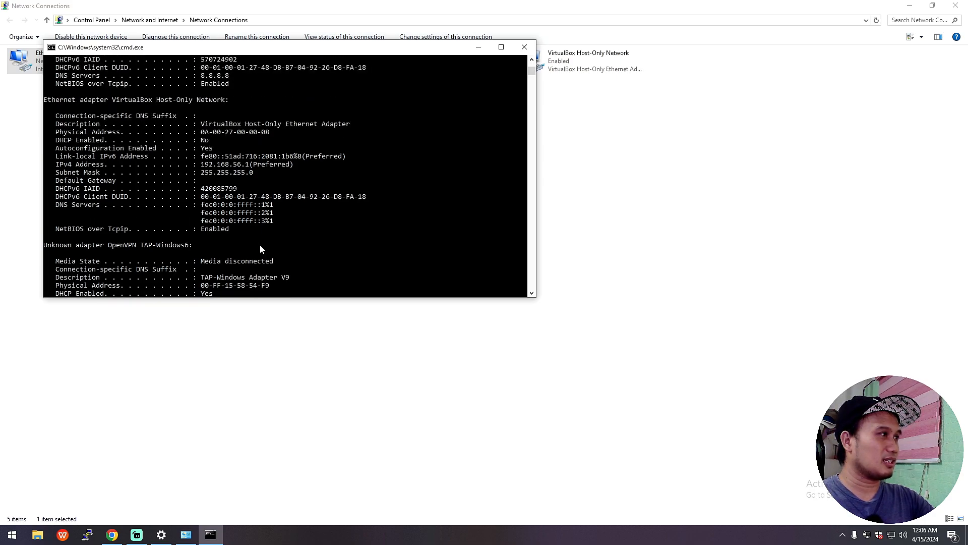
left_click_drag(227, 100, 202, 100)
left_click(246, 101)
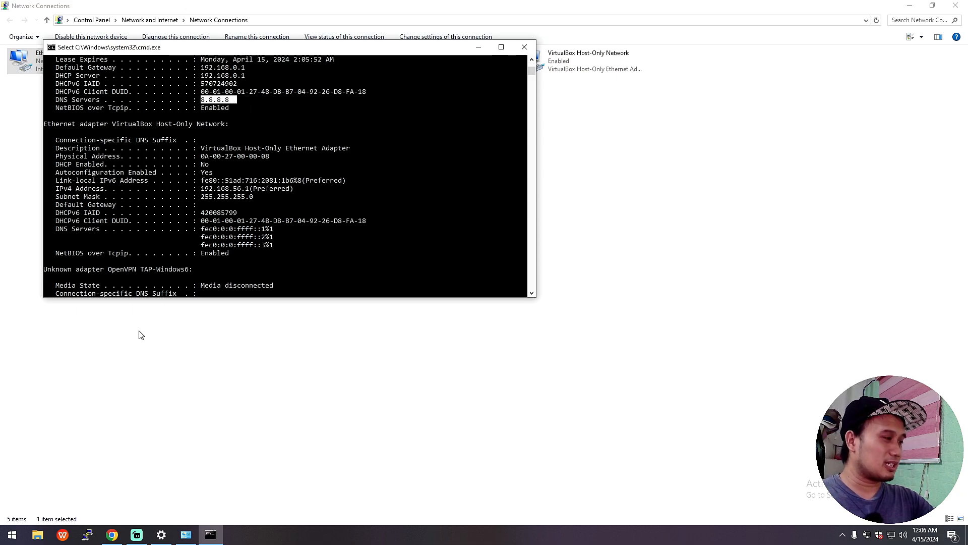
Step: Switch to Chrome and reload google.com to test browsing with the manually set DNS server
left_click(112, 534)
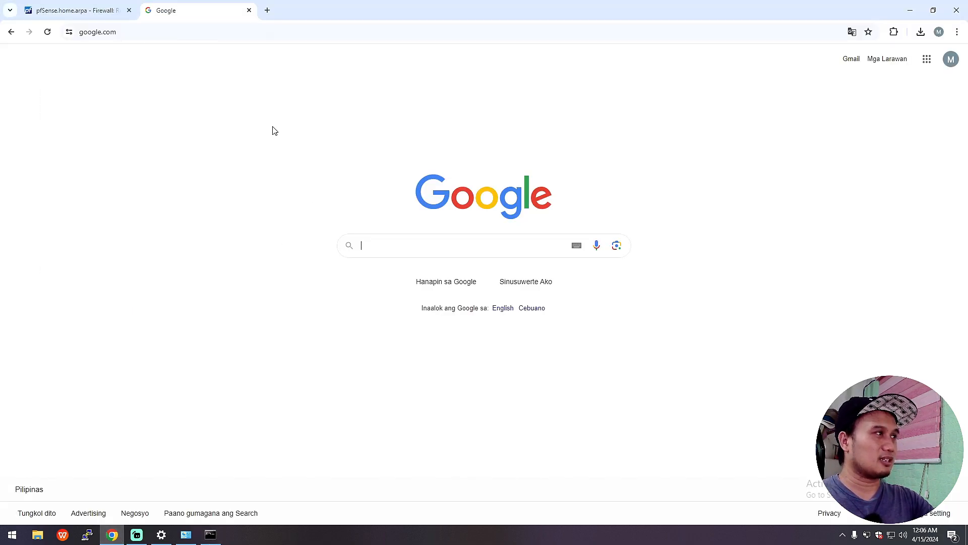
left_click(187, 32)
key("Return")
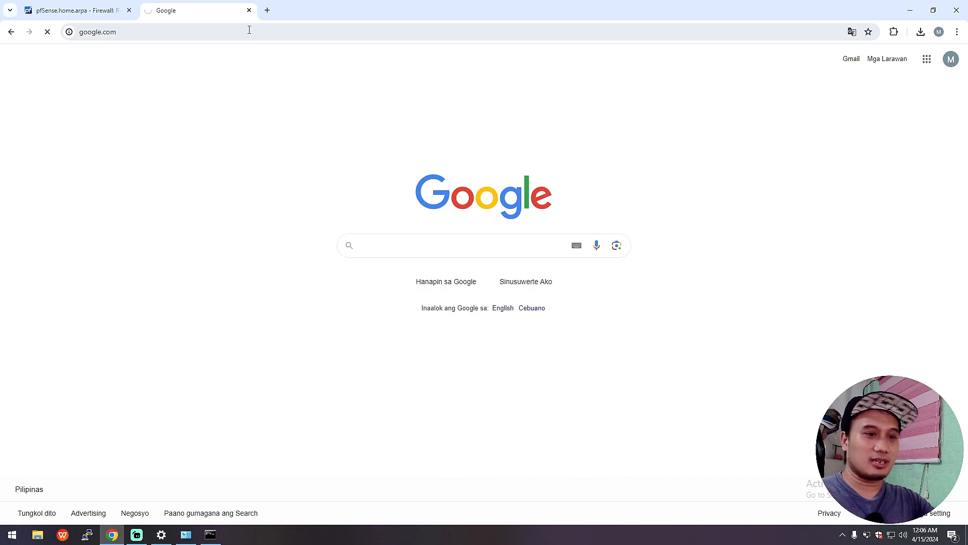
Step: Return to the Command Prompt and ping google.com to test name resolution
left_click(211, 534)
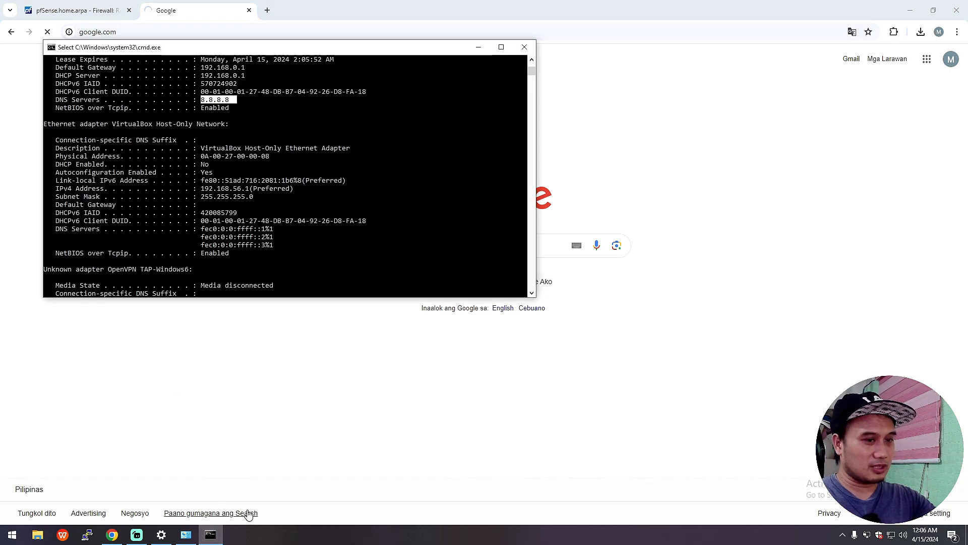
left_click(373, 270)
right_click(365, 280)
left_click(363, 280)
key("Return")
key("Return")
left_click(320, 263)
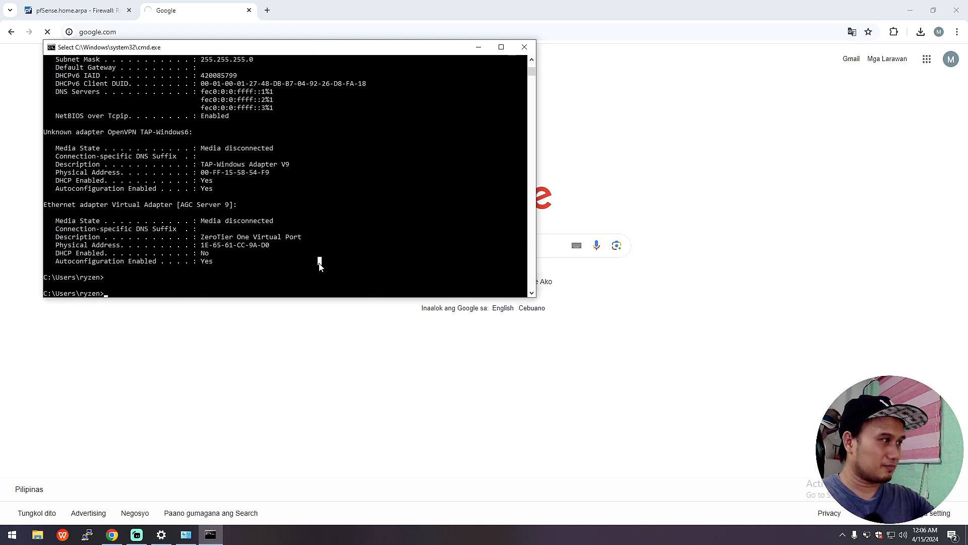
key("Escape")
type("ping g")
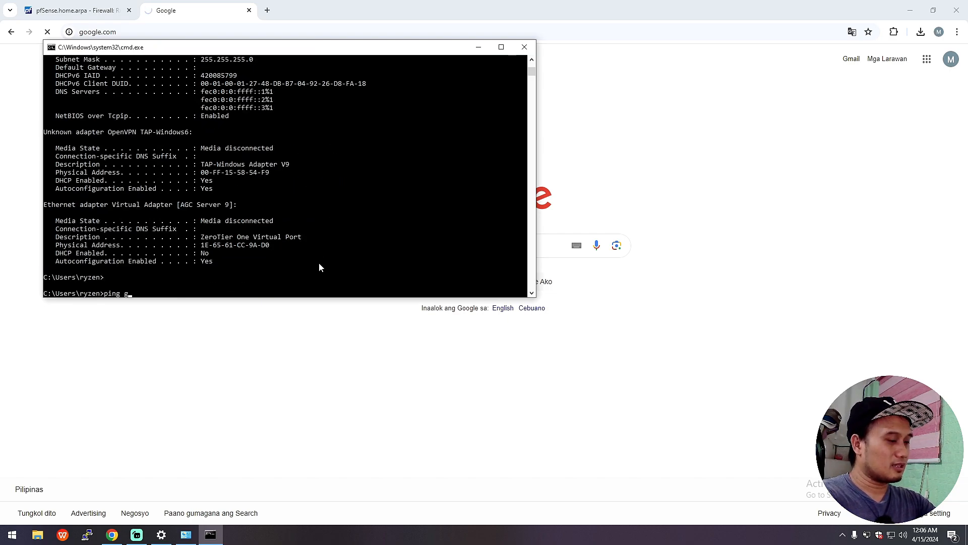
type("oogle.com")
key("Return")
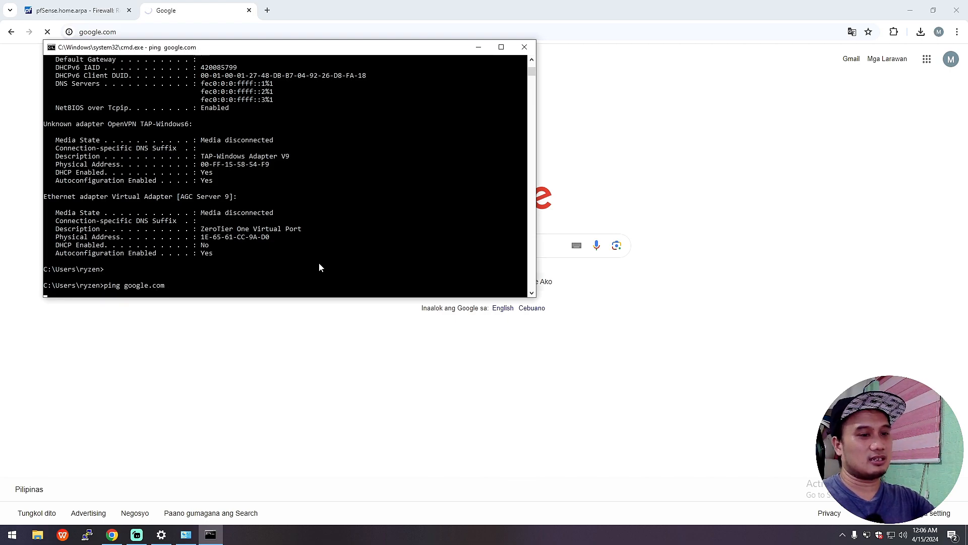
left_click_drag(308, 47, 394, 59)
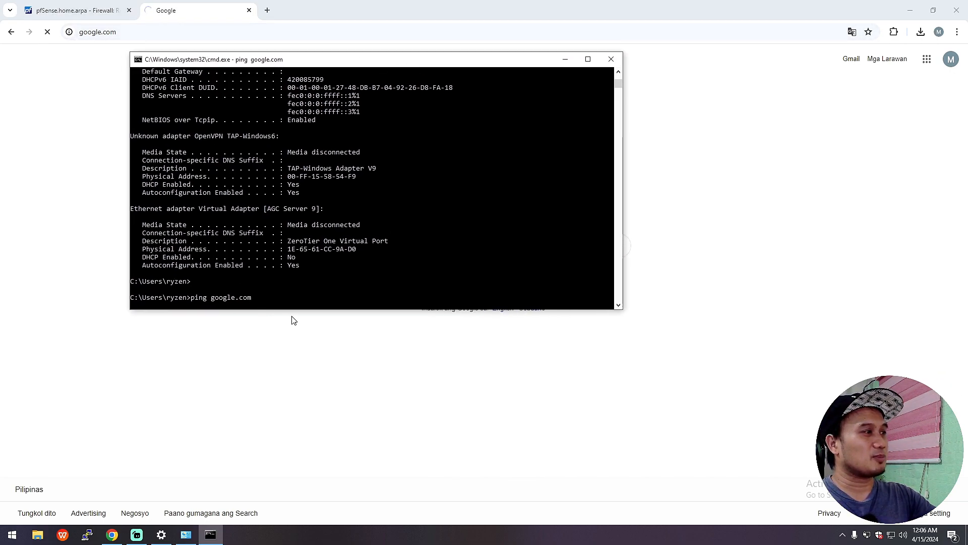
Step: Stop the running ping, ping the pfSense gateway at 192.168.0.1 instead, and close the Command Prompt
key("ctrl+c")
key("Up")
key("BackSpace")
key("BackSpace")
key("BackSpace")
key("BackSpace")
key("BackSpace")
key("BackSpace")
key("BackSpace")
key("BackSpace")
key("BackSpace")
key("BackSpace")
key("BackSpace")
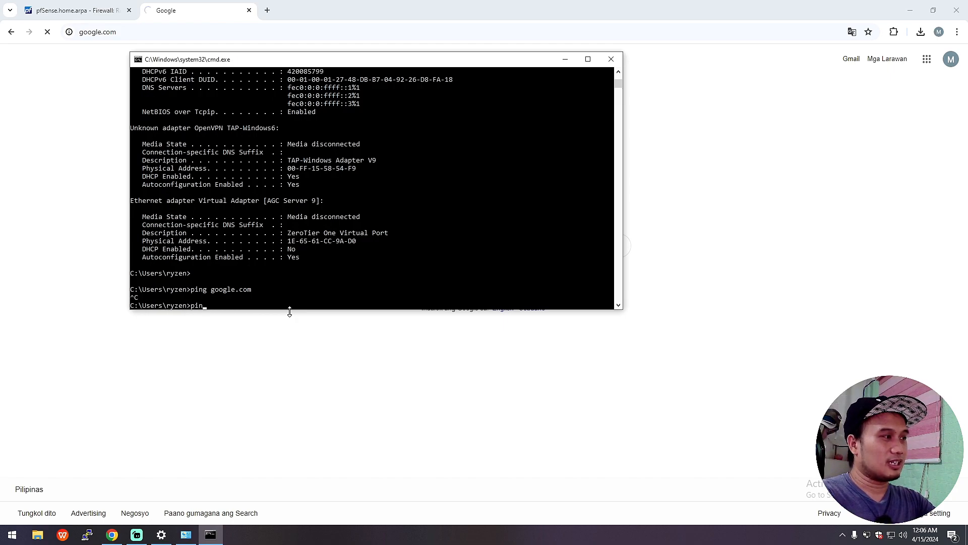
key("BackSpace")
key("BackSpace")
key("BackSpace")
type("ping")
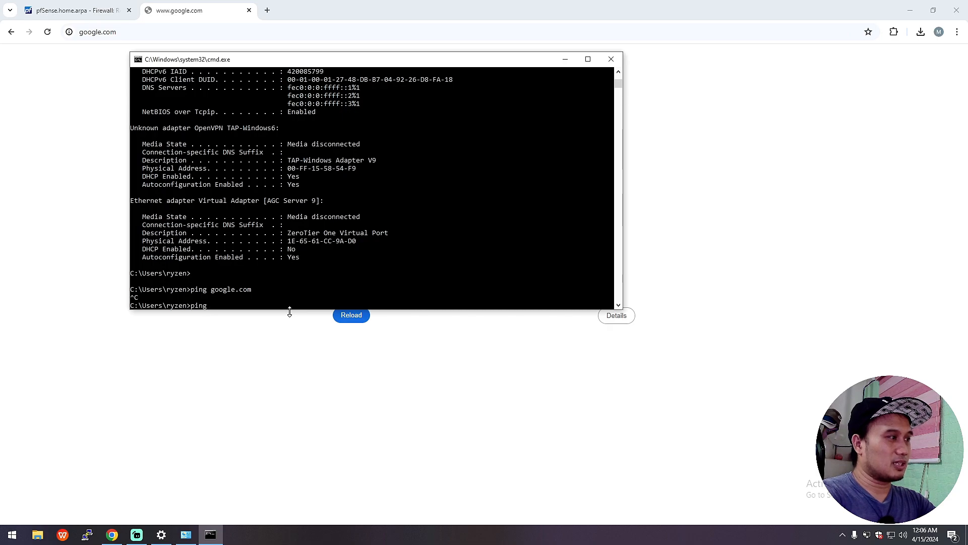
left_click_drag(516, 62, 593, 74)
type("19")
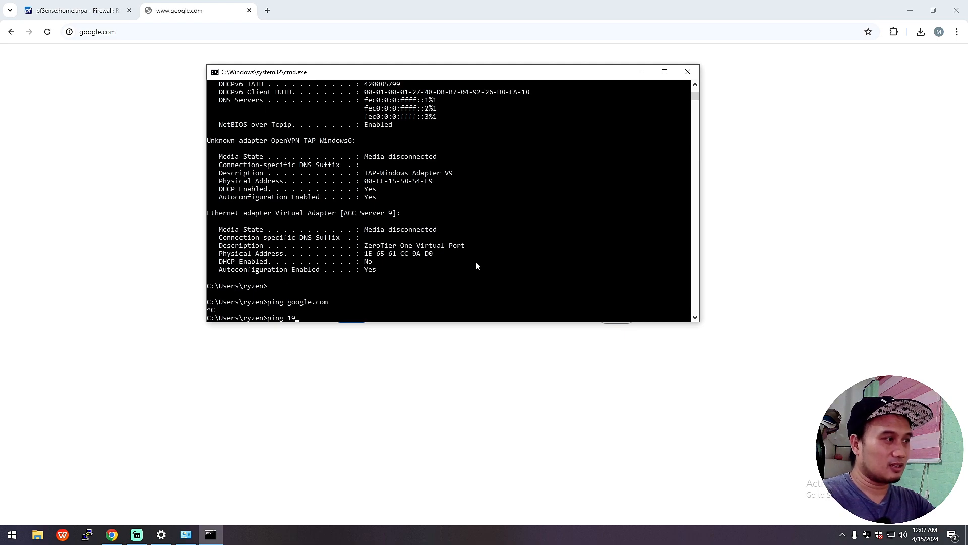
type(".2.168.0.1")
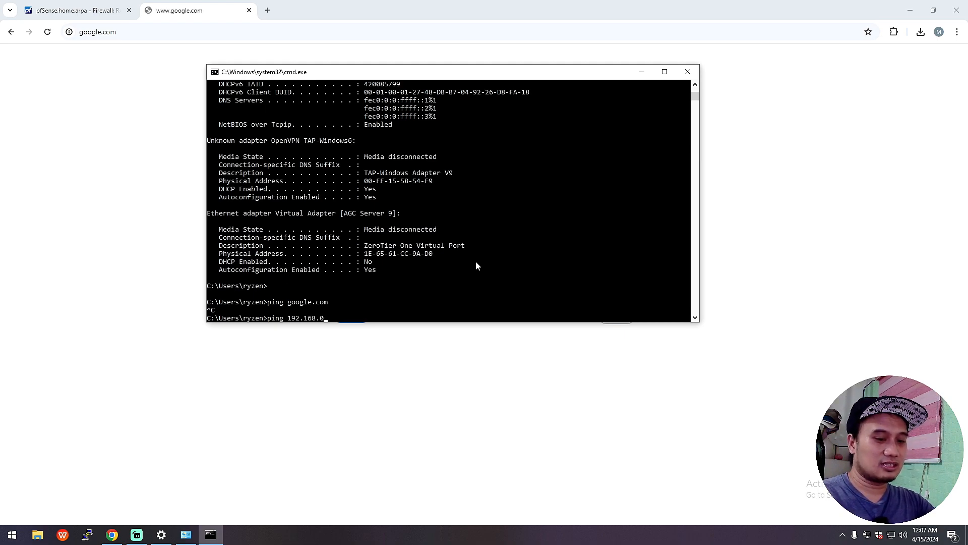
key("Return")
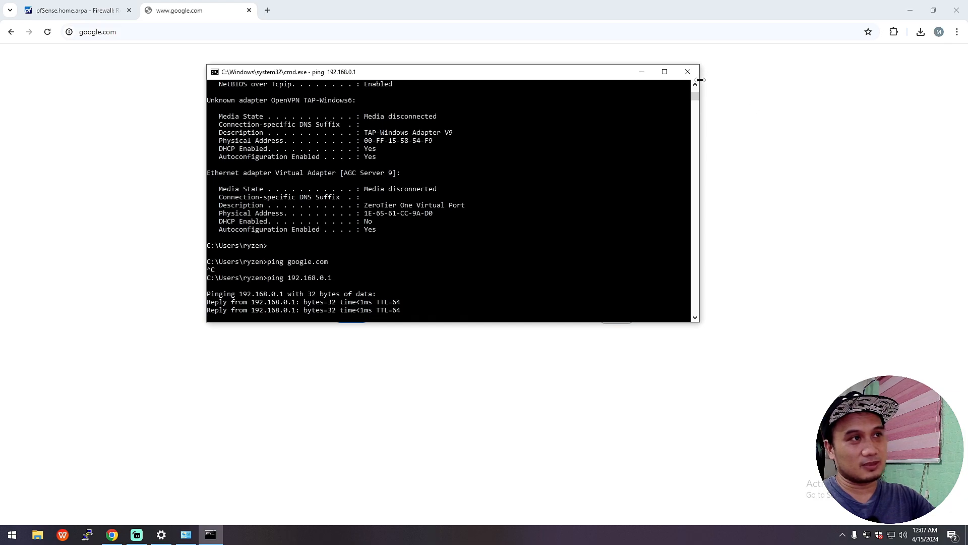
left_click(696, 74)
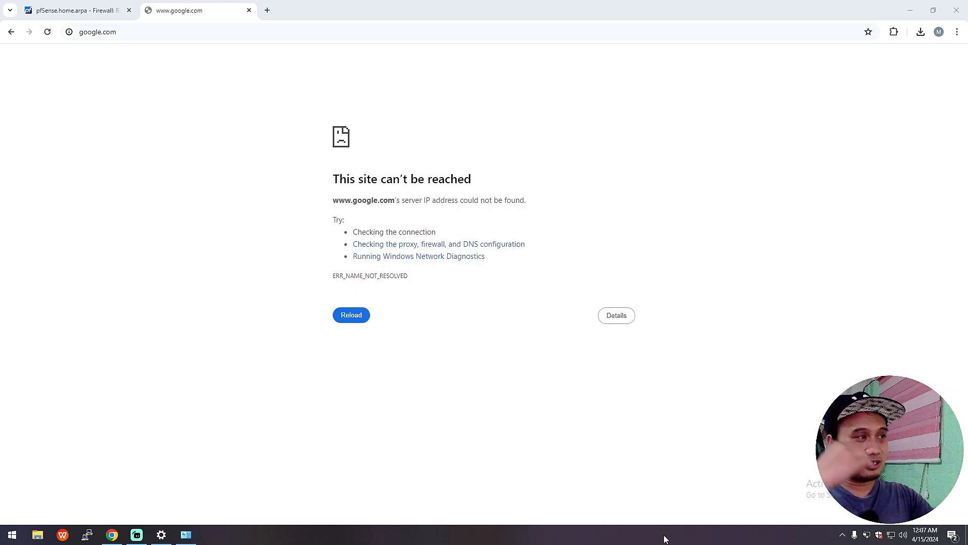
Step: Review the pfSense LAN firewall rules and select the USEONLYTHISDNSDEFAULT rule
left_click(85, 9)
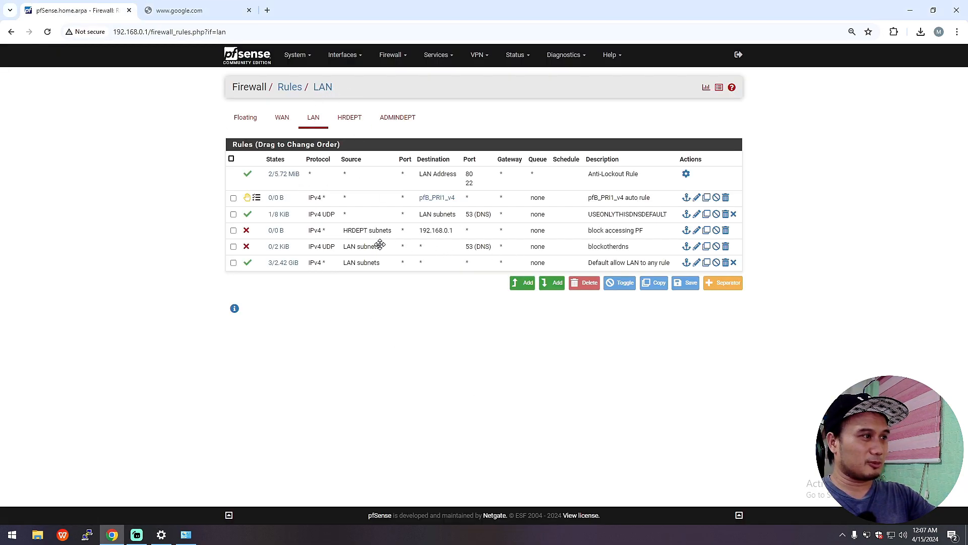
mouse_move(268, 252)
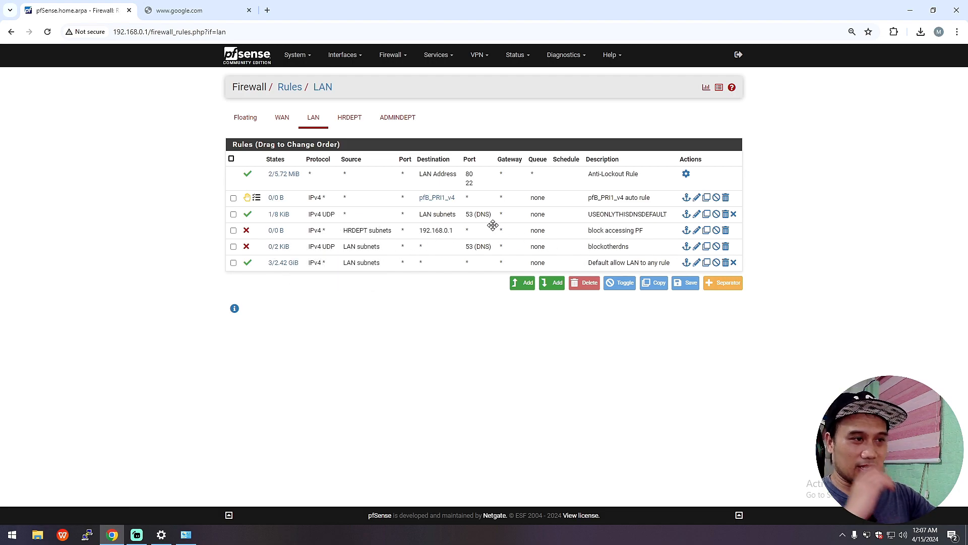
left_click(443, 214)
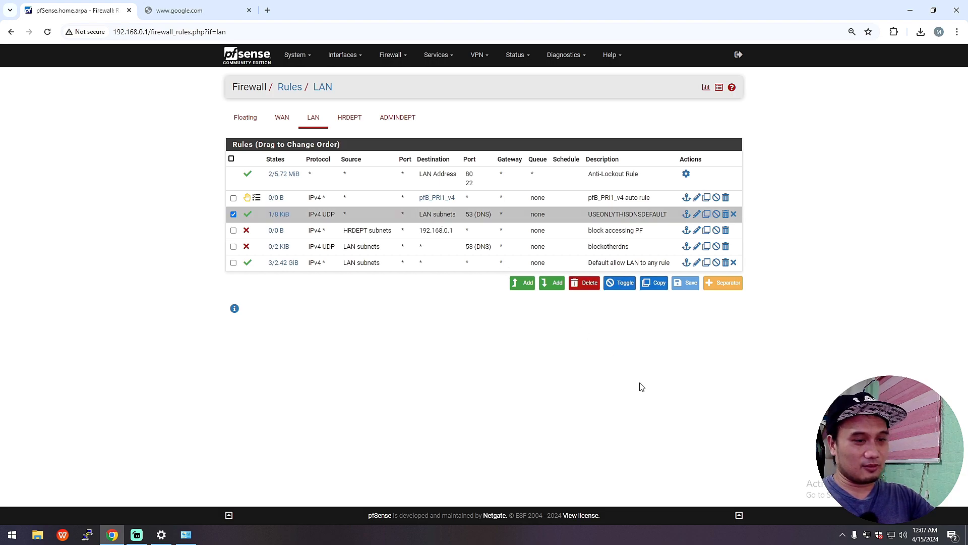
Step: Open the Windows Ethernet settings and bring up the list of network adapters
right_click(894, 532)
left_click(888, 521)
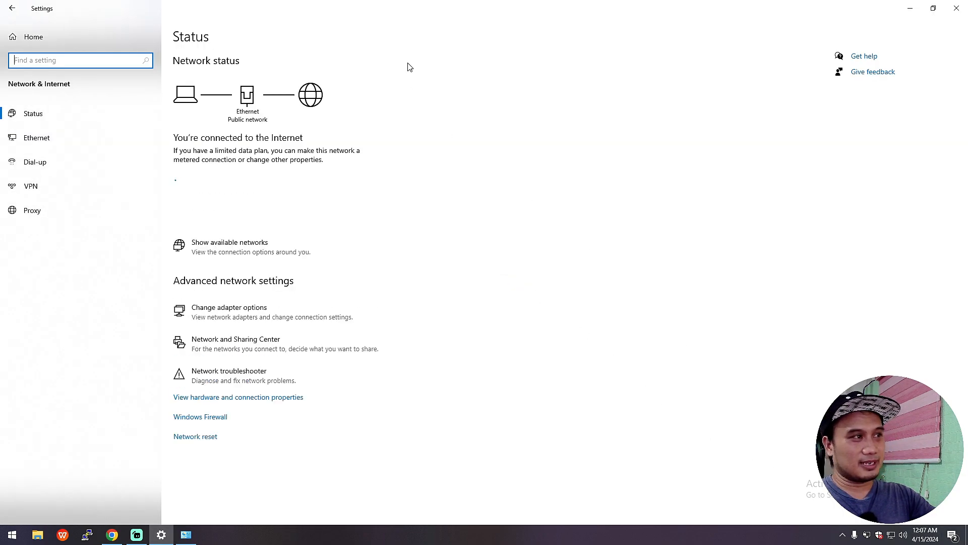
left_click(57, 141)
left_click(856, 69)
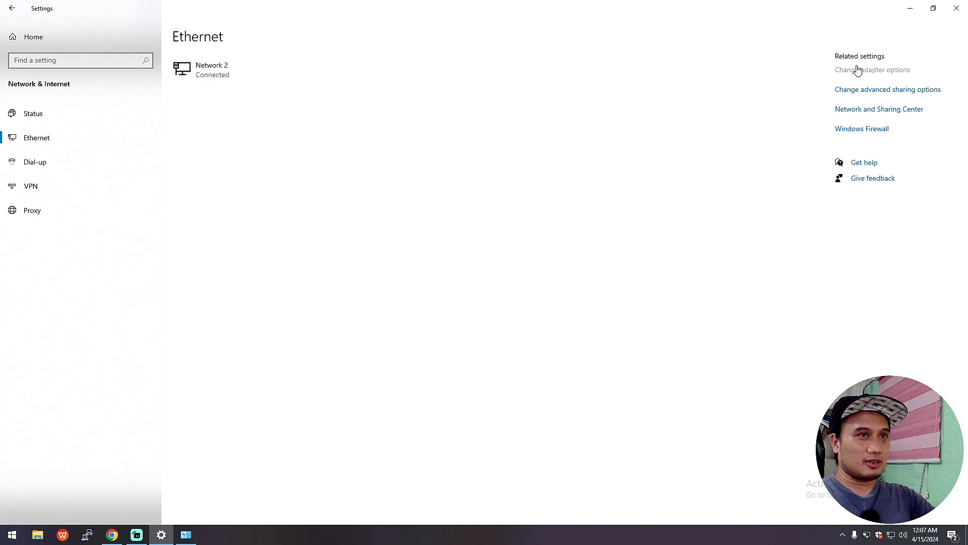
Step: Set the Ethernet adapter's IPv4 properties to obtain the DNS server address automatically and close the Network Connections windows
right_click(313, 100)
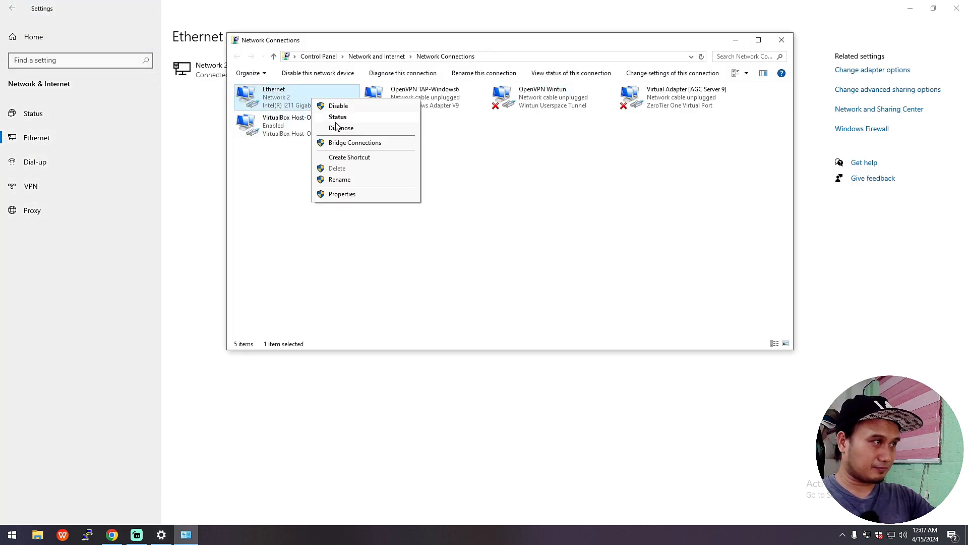
left_click(336, 119)
left_click(423, 351)
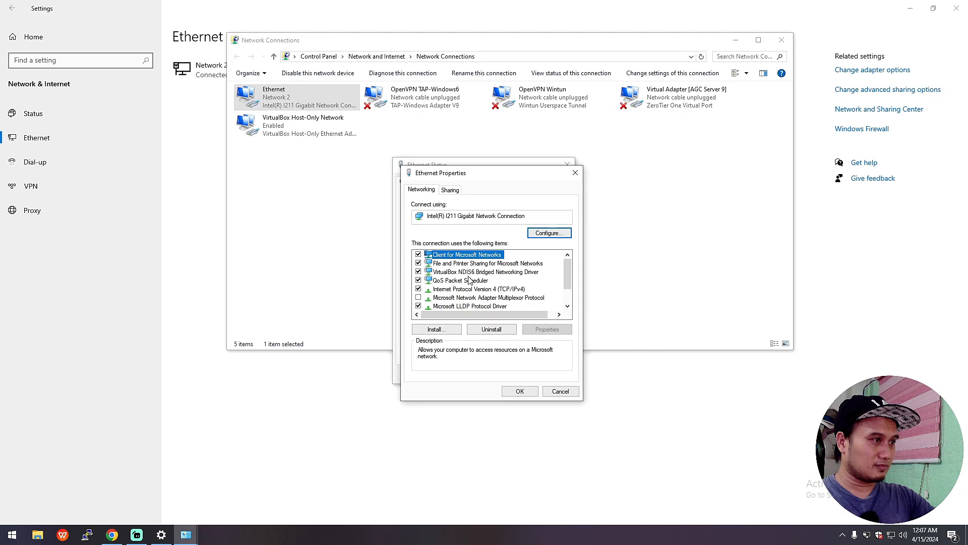
left_click(505, 291)
left_click(536, 328)
left_click(448, 341)
left_click(554, 422)
left_click(520, 392)
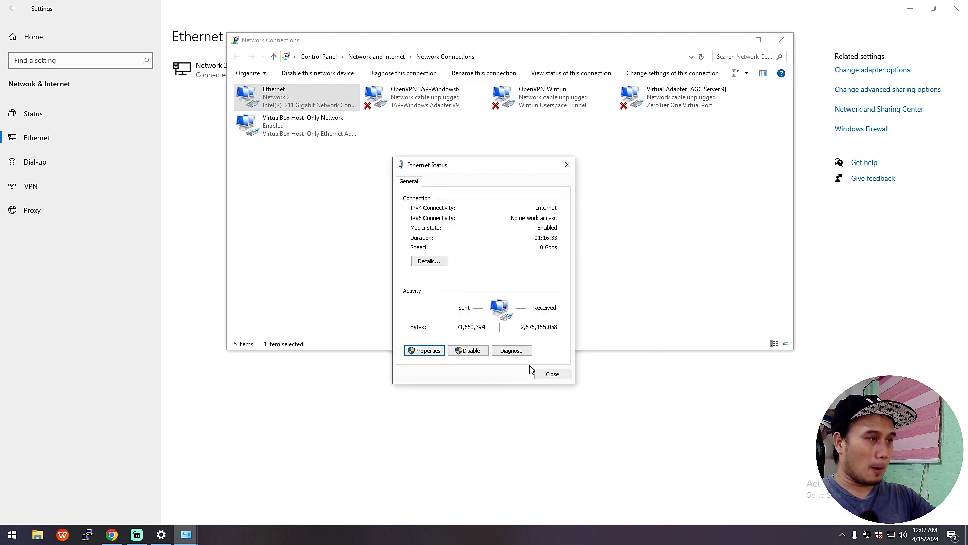
left_click(549, 374)
left_click(781, 40)
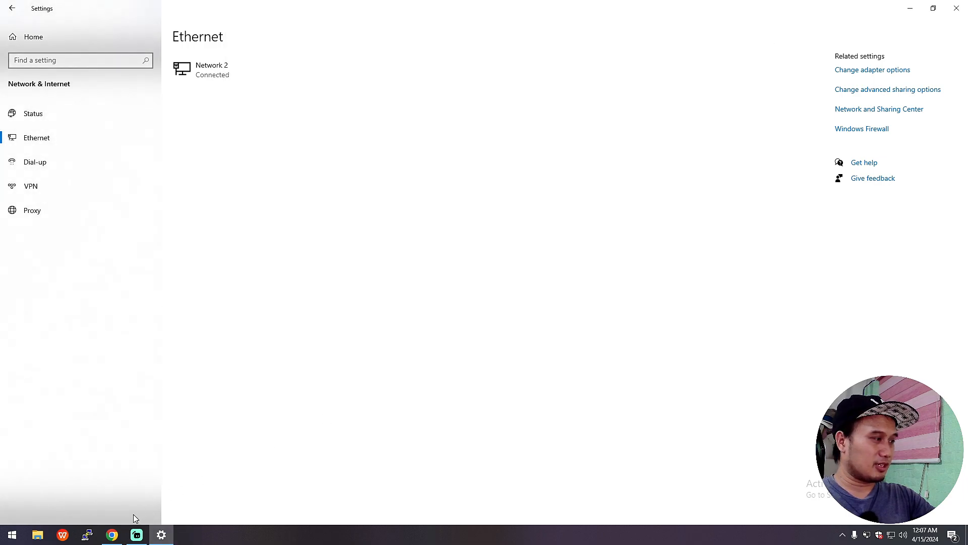
Step: Open a Command Prompt and flush the DNS resolver cache five times with ipconfig /flushdns
key("super+r")
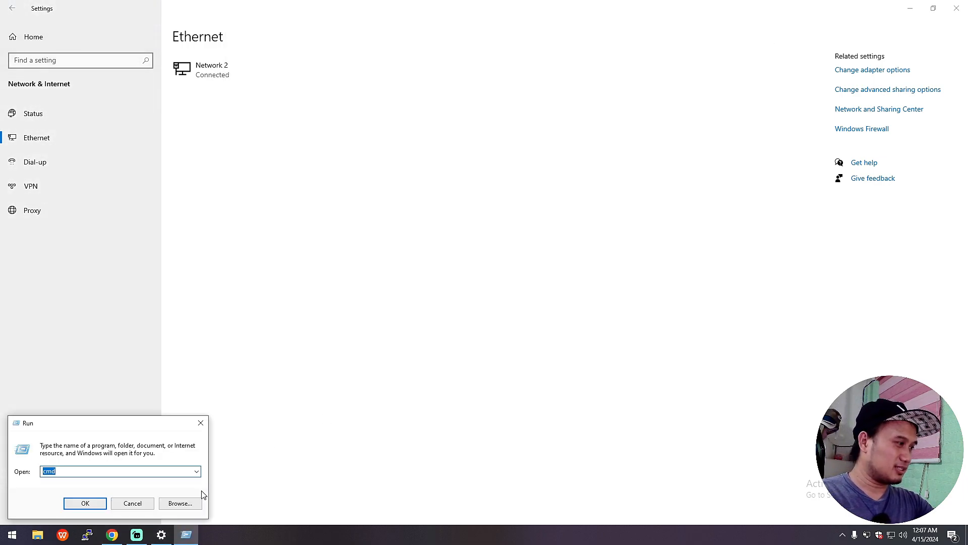
key("Return")
type("ipconfig")
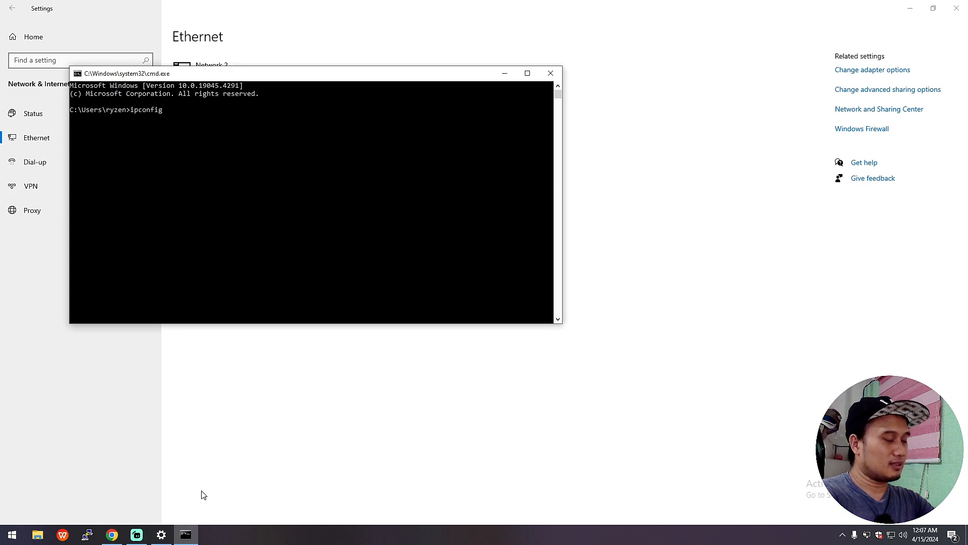
type(" /flushdns")
key("Return")
key("Up")
key("Return")
key("Up")
key("Return")
key("Up")
key("Return")
key("Up")
key("Return")
Step: Run ipconfig /all and highlight the DNS server address listed for the Ethernet adapter
key("Up")
key("Escape")
key("Up")
key("BackSpace")
key("BackSpace")
key("BackSpace")
key("BackSpace")
key("BackSpace")
key("BackSpace")
key("BackSpace")
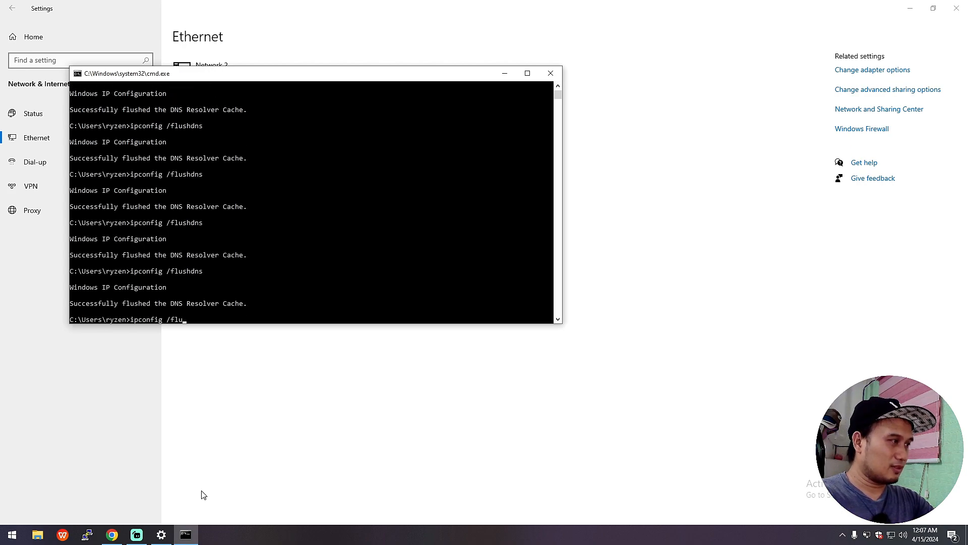
type("all")
key("Return")
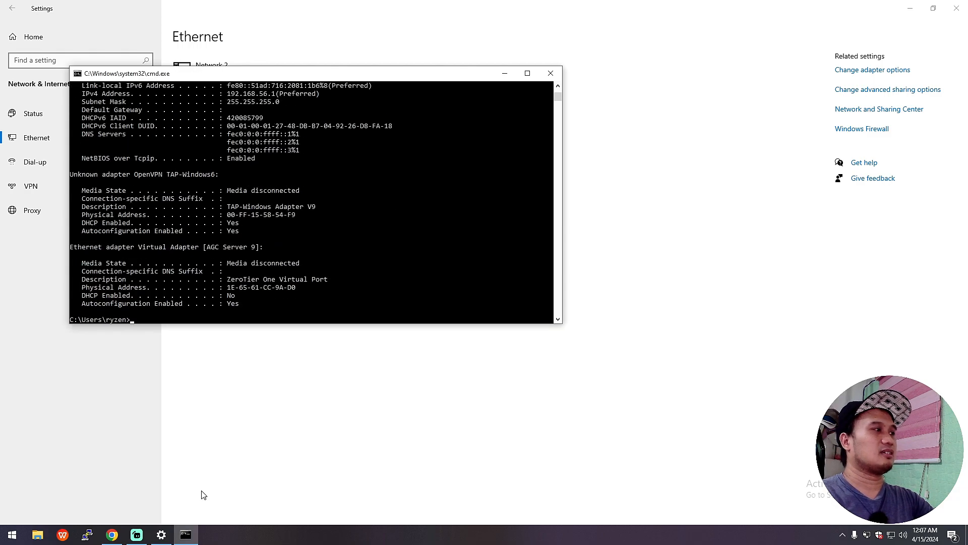
scroll(210, 201, "up", 3)
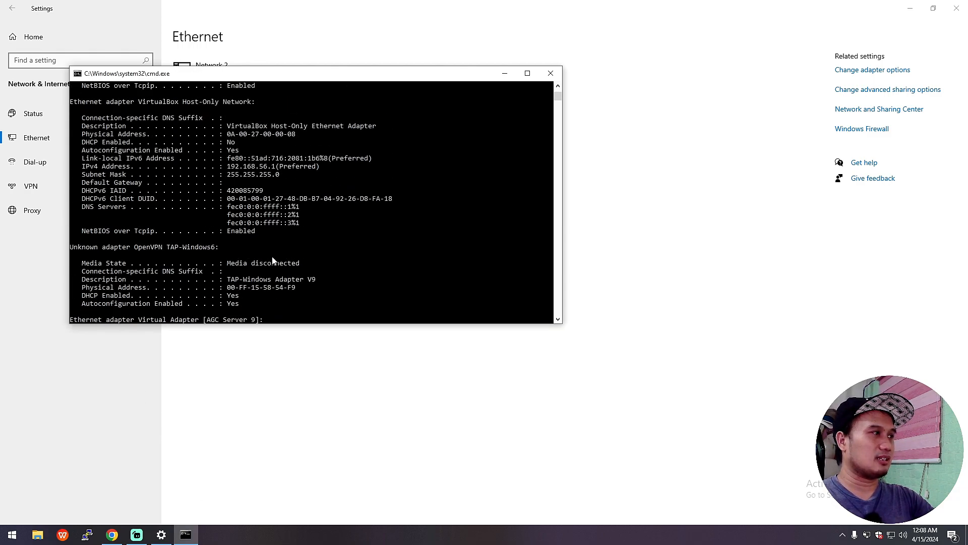
scroll(273, 256, "up", 2)
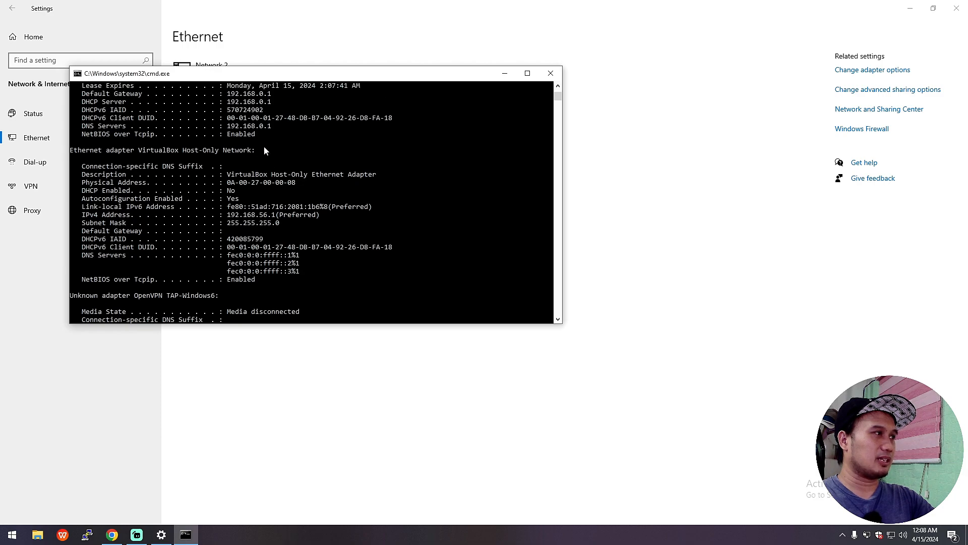
left_click_drag(280, 125, 233, 130)
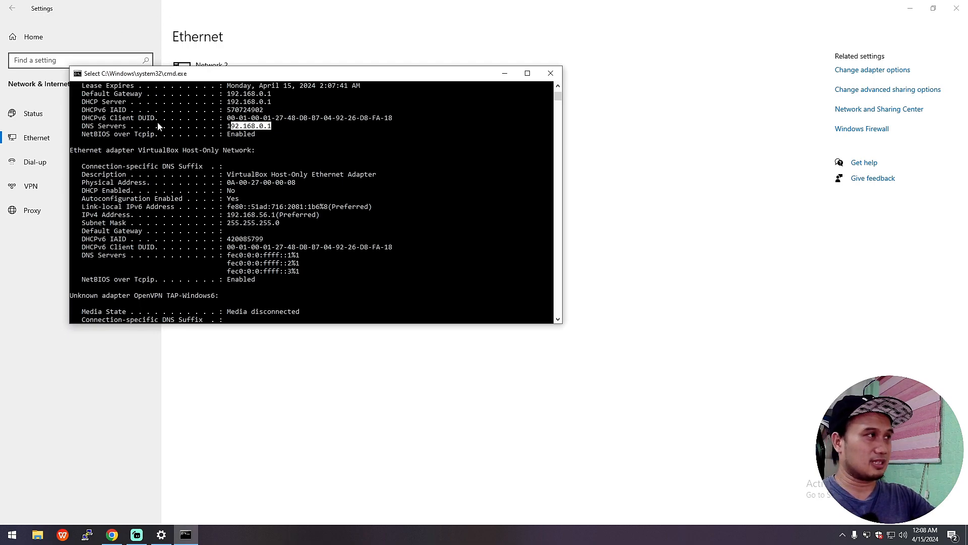
Step: Switch to Chrome, test browsing by reloading google.com and loading youtube.com, and close that test page
left_click(135, 536)
left_click(202, 10)
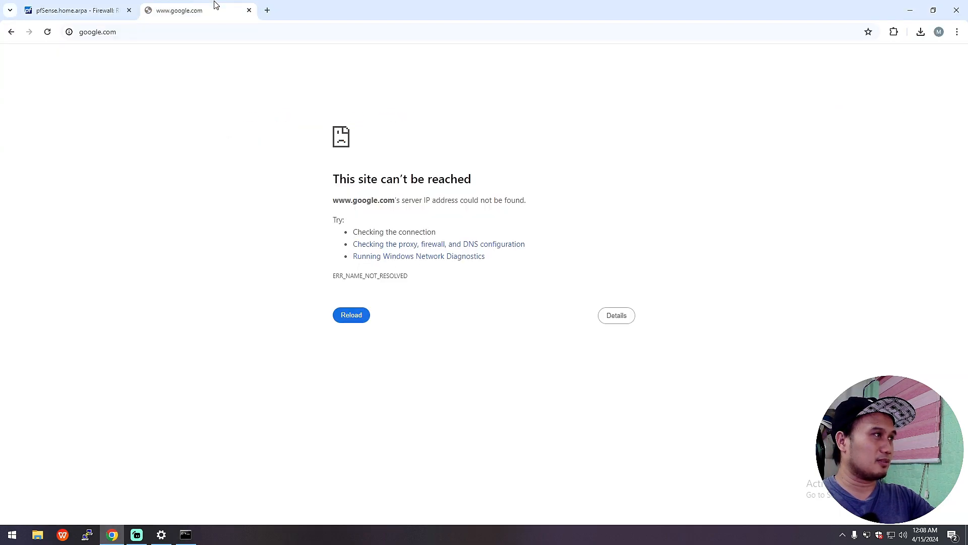
left_click(48, 31)
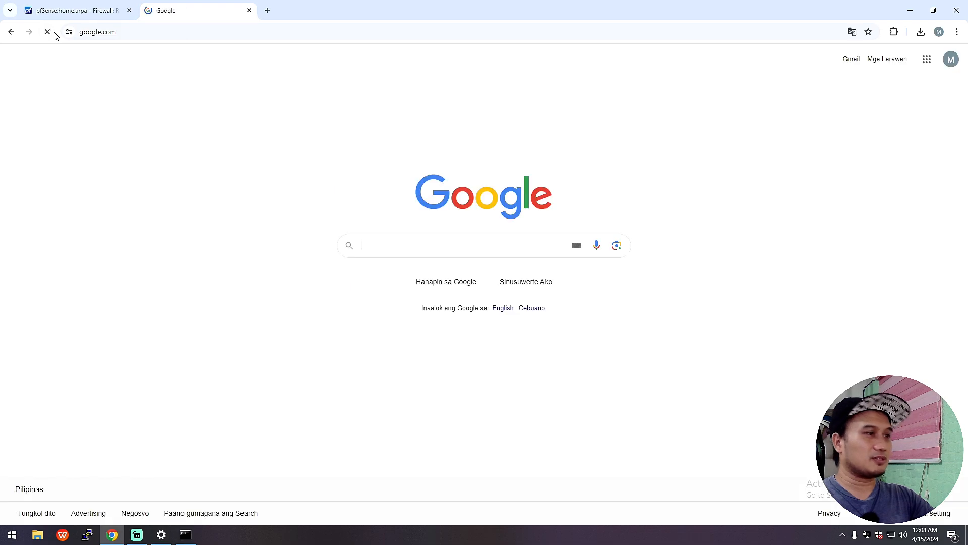
left_click(206, 35)
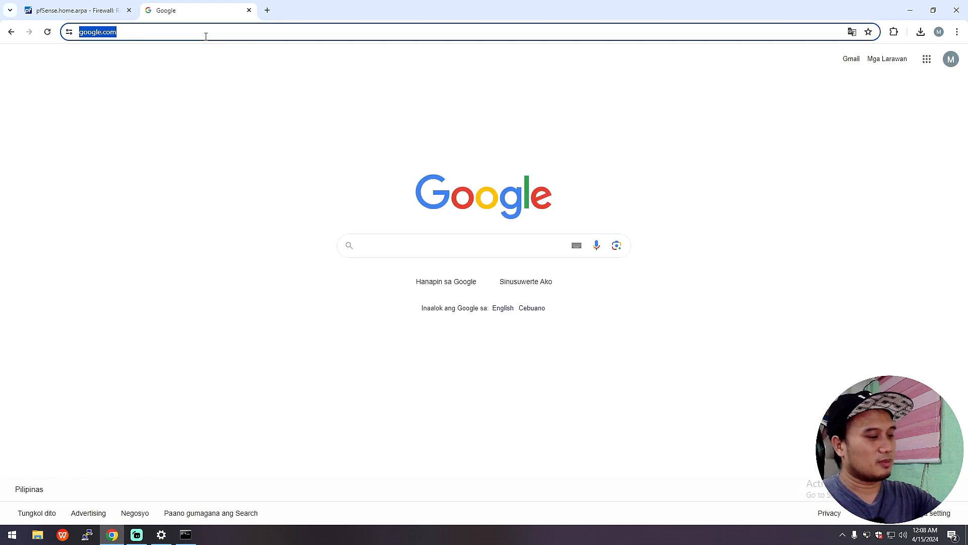
type("youtube.com")
key("Return")
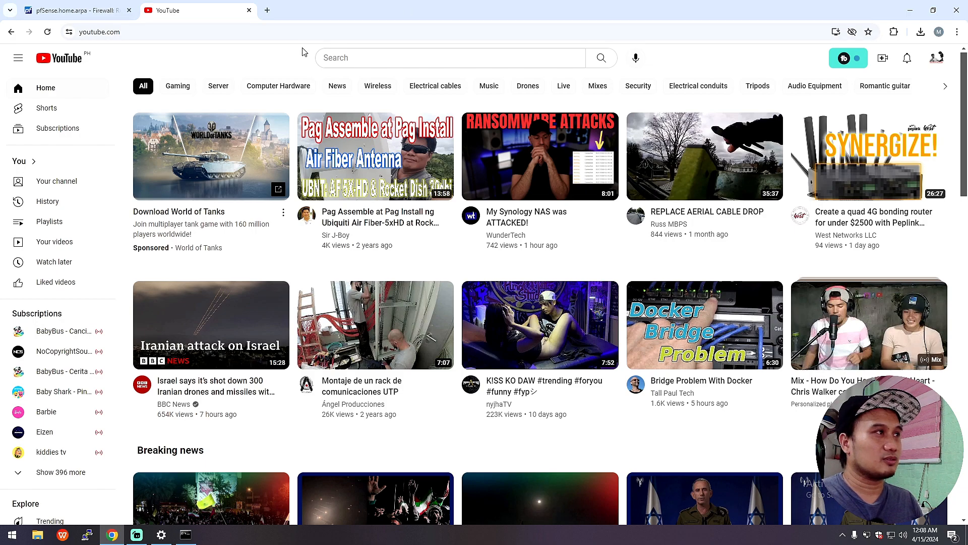
left_click(249, 10)
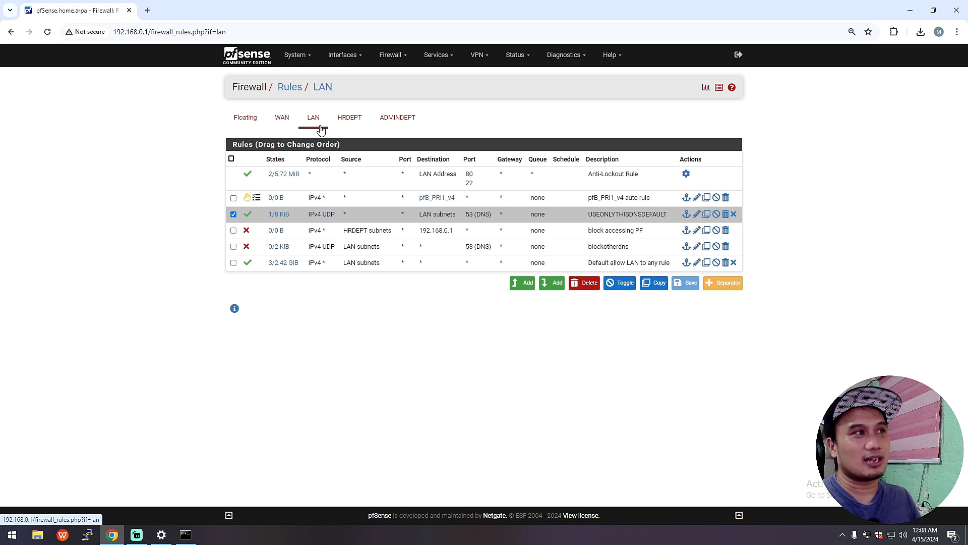
Step: Bring up the list of pfSense services
left_click(443, 59)
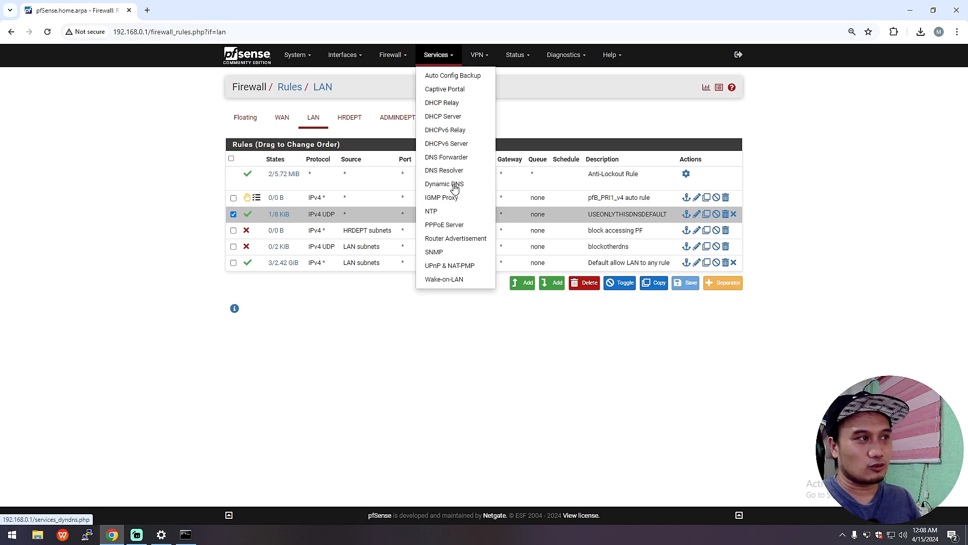